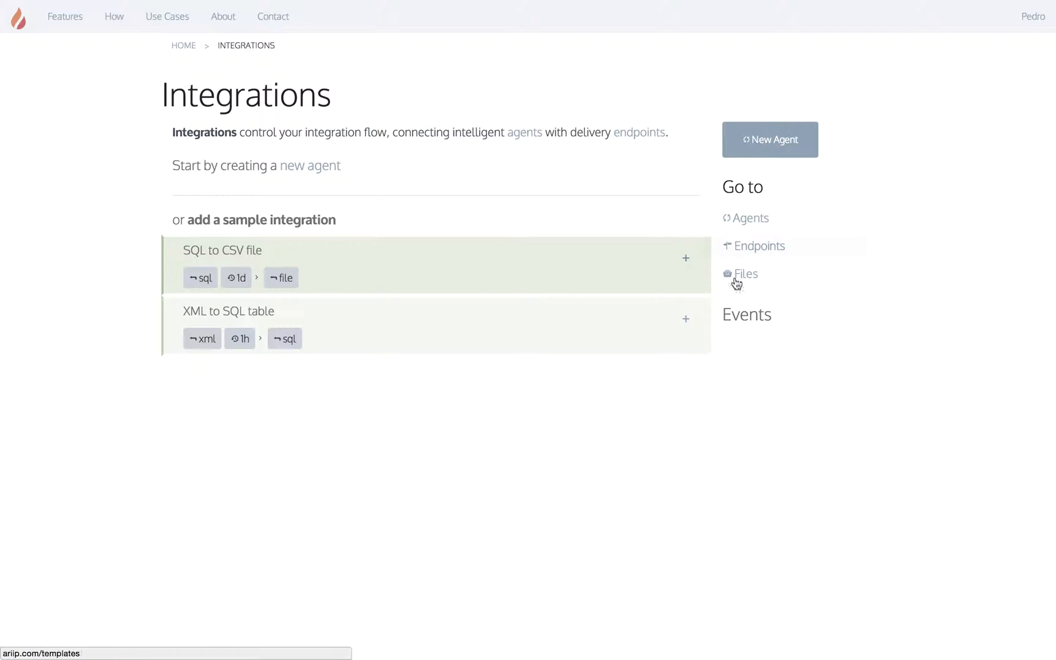
Step: Go to the Agents page from the Go to list and start a new agent
click(750, 222)
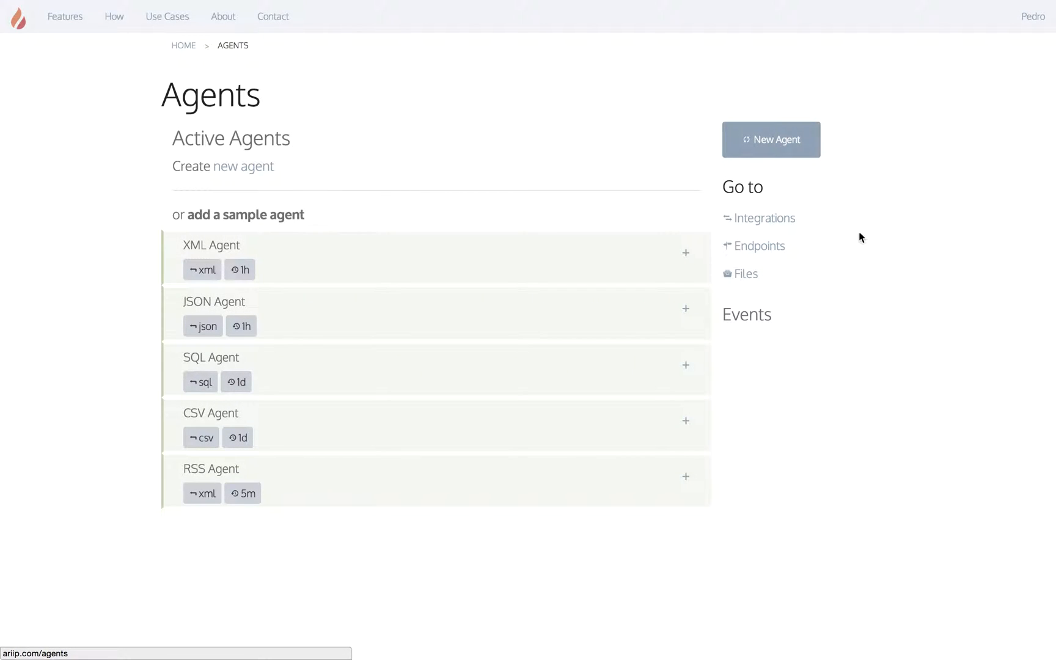
click(775, 153)
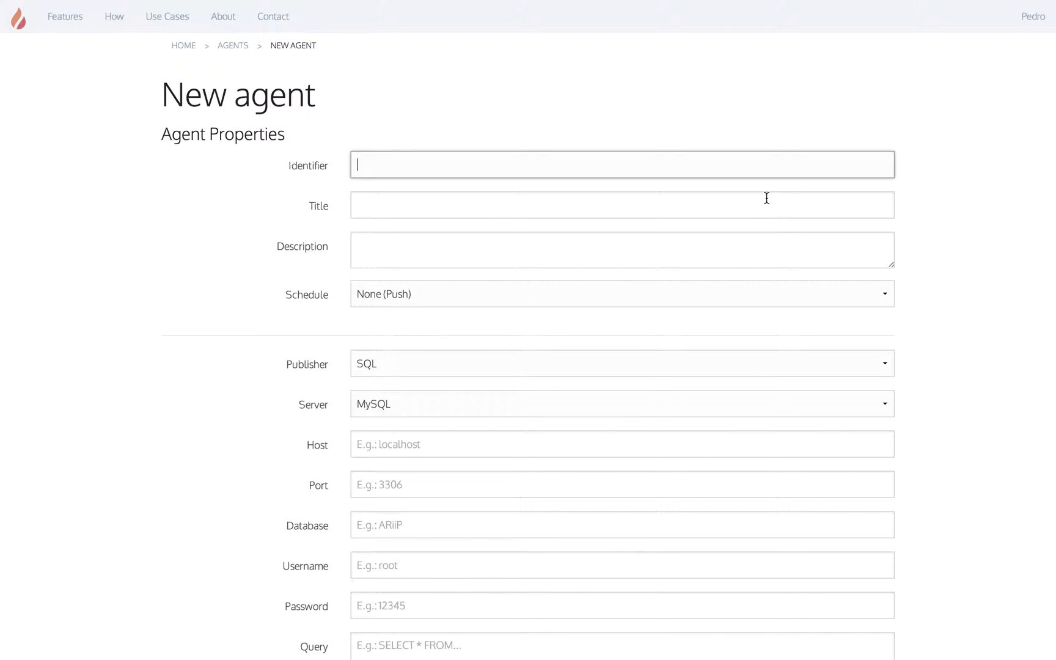
Step: Scroll through the blank New agent form's fields and back to the top
scroll(748, 304, down, 3)
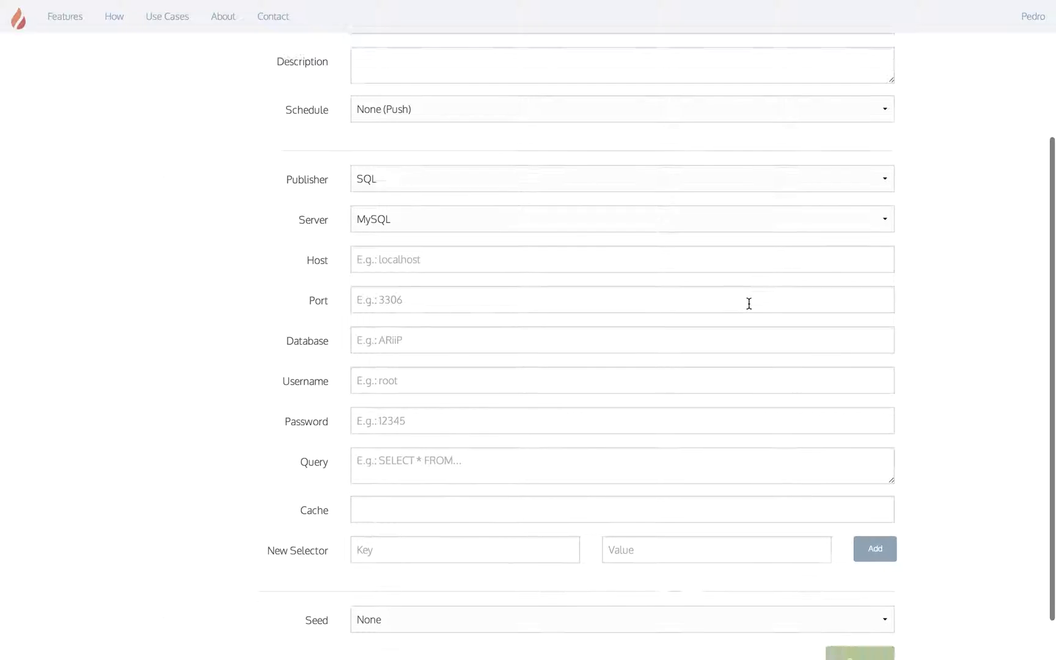
scroll(749, 304, up, 5)
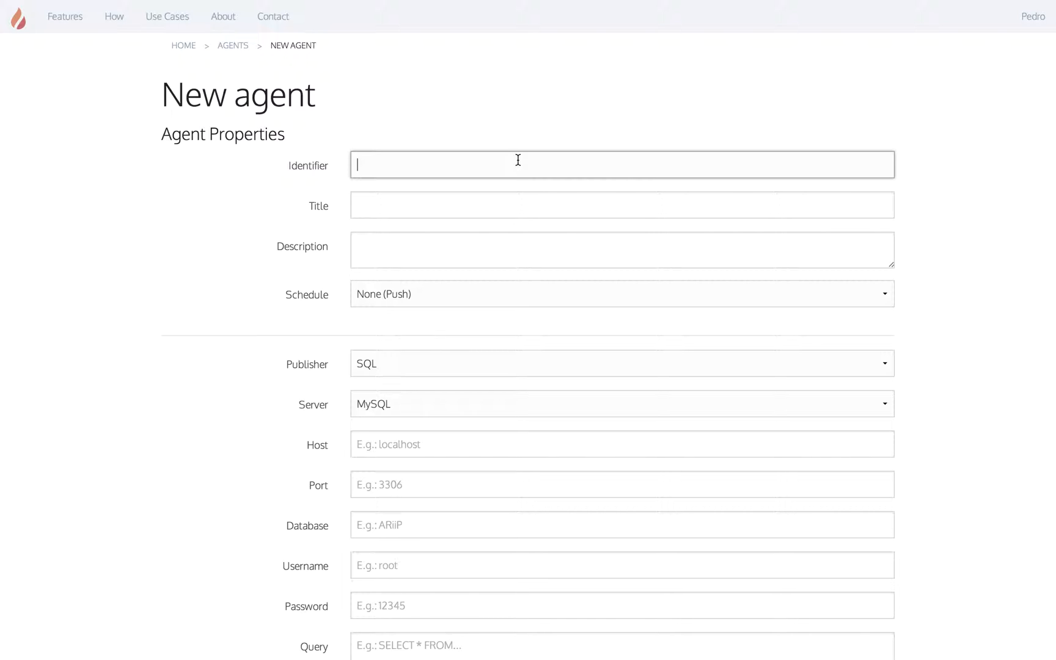
Step: Fill in identifier 'databasetest', title 'Database test' and description 'Small database test for video'
text(databasetst)
key(BackSpace)
key(BackSpace)
key(BackSpace)
text(testDAta)
key(BackSpace)
key(BackSpace)
key(BackSpace)
text(atabase test)
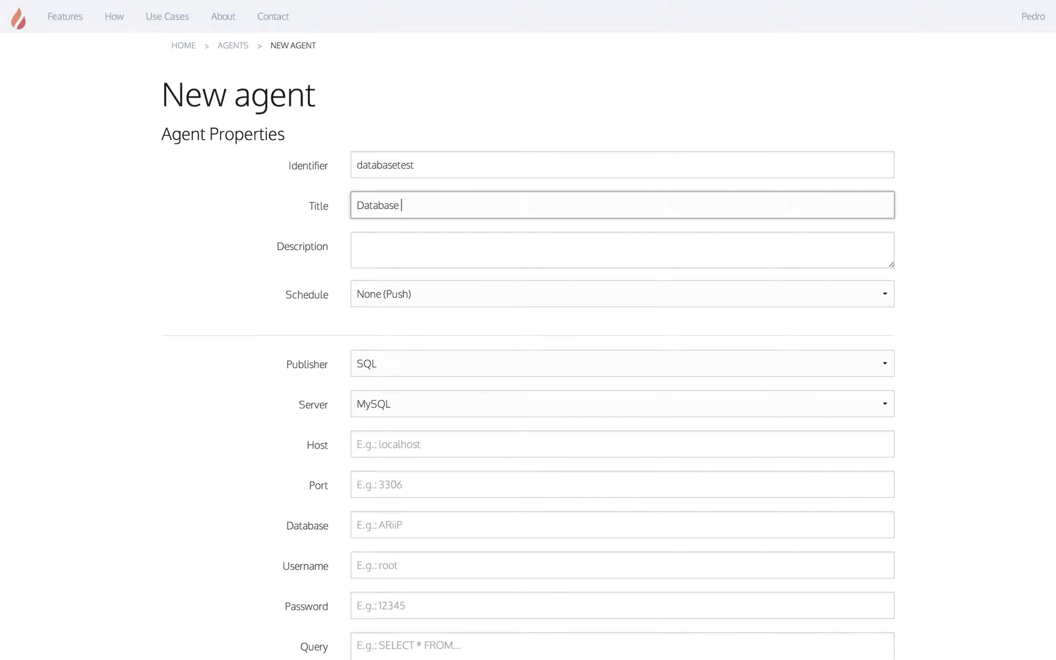
key(Tab)
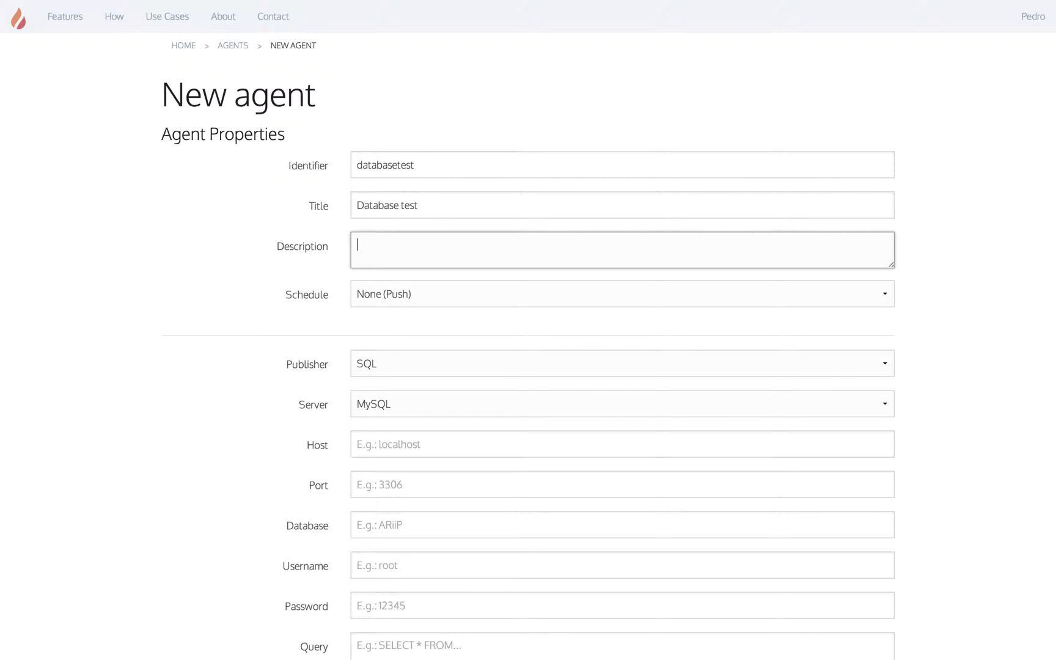
text(Small database test for video)
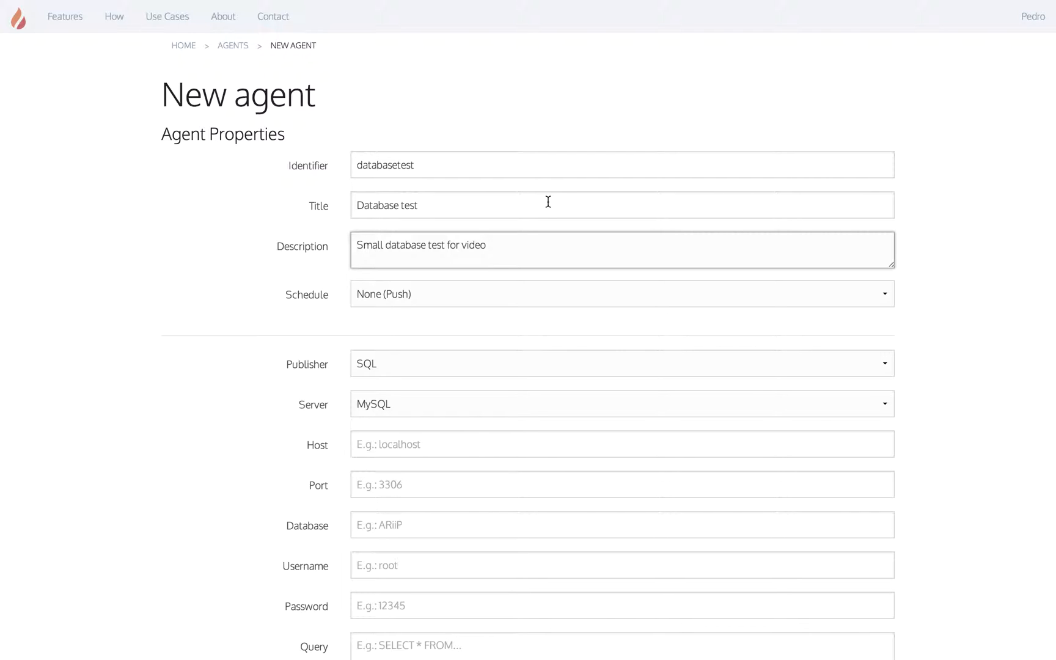
click(459, 295)
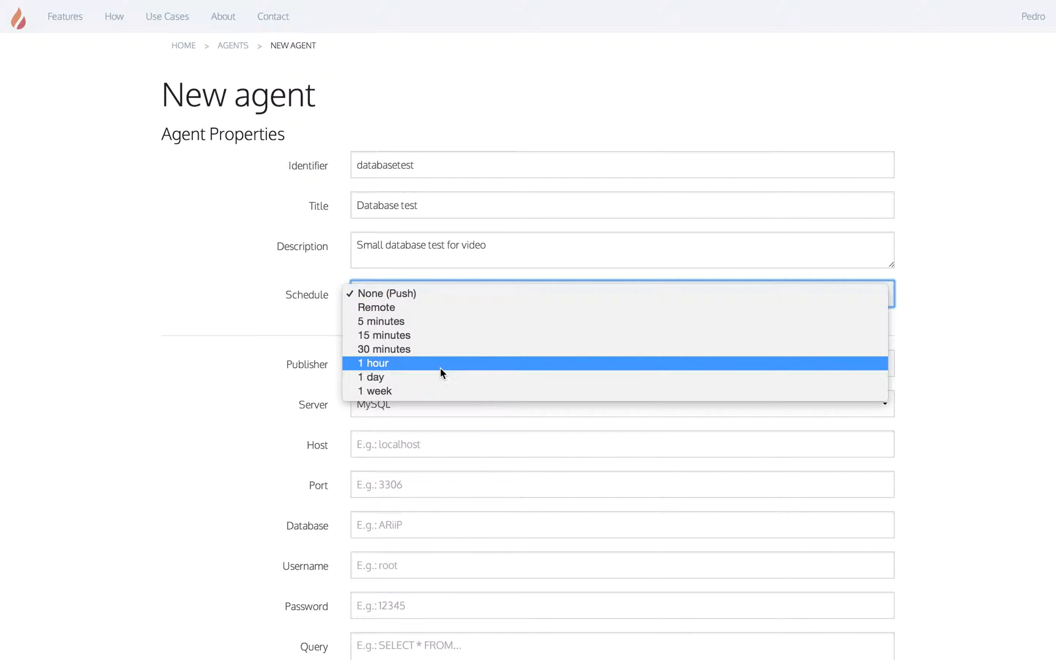
click(424, 295)
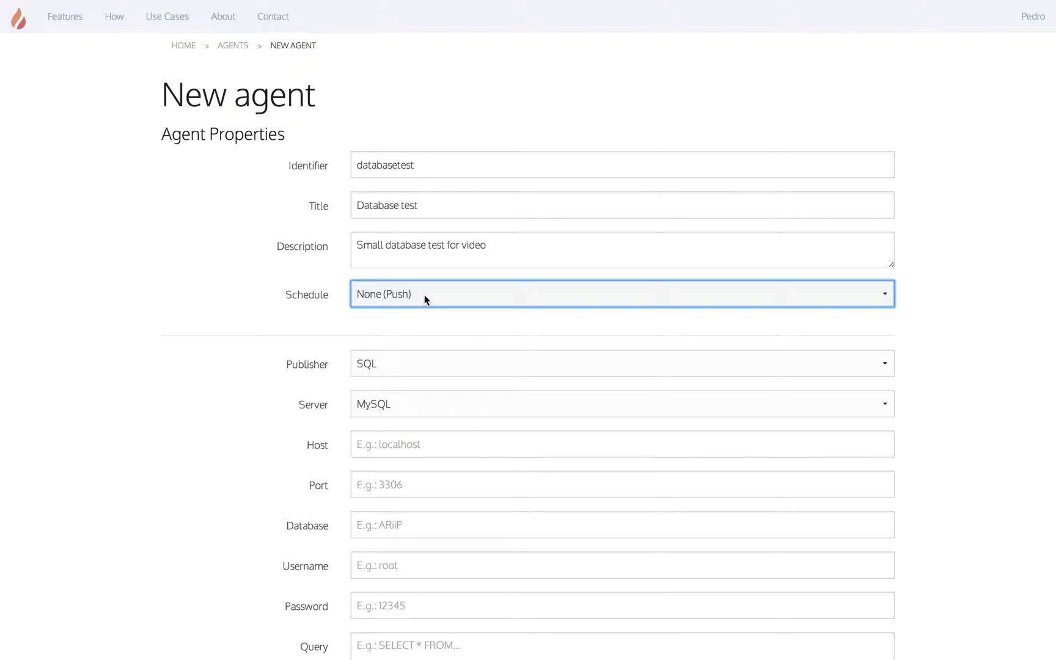
click(314, 313)
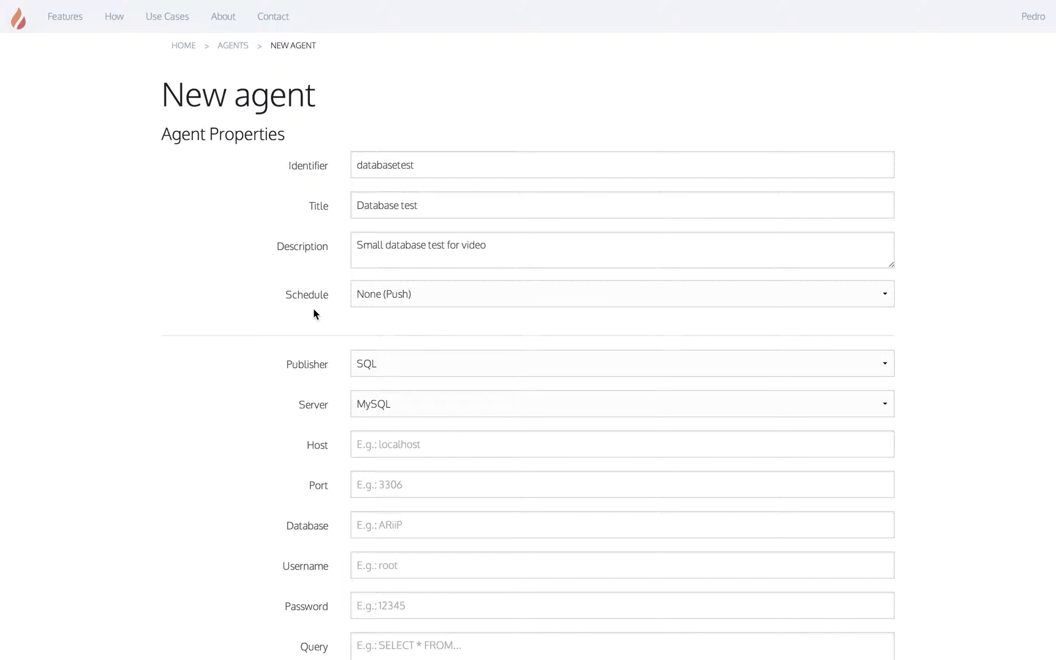
Step: Change the Schedule from None to Remote, then settle on 5 minutes
click(370, 304)
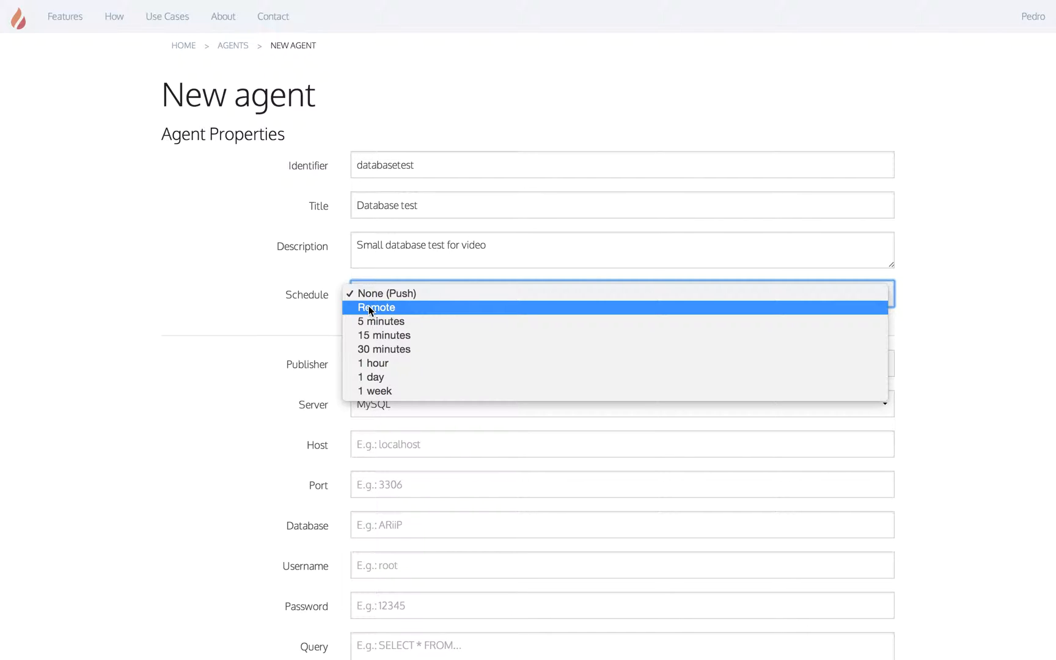
click(368, 307)
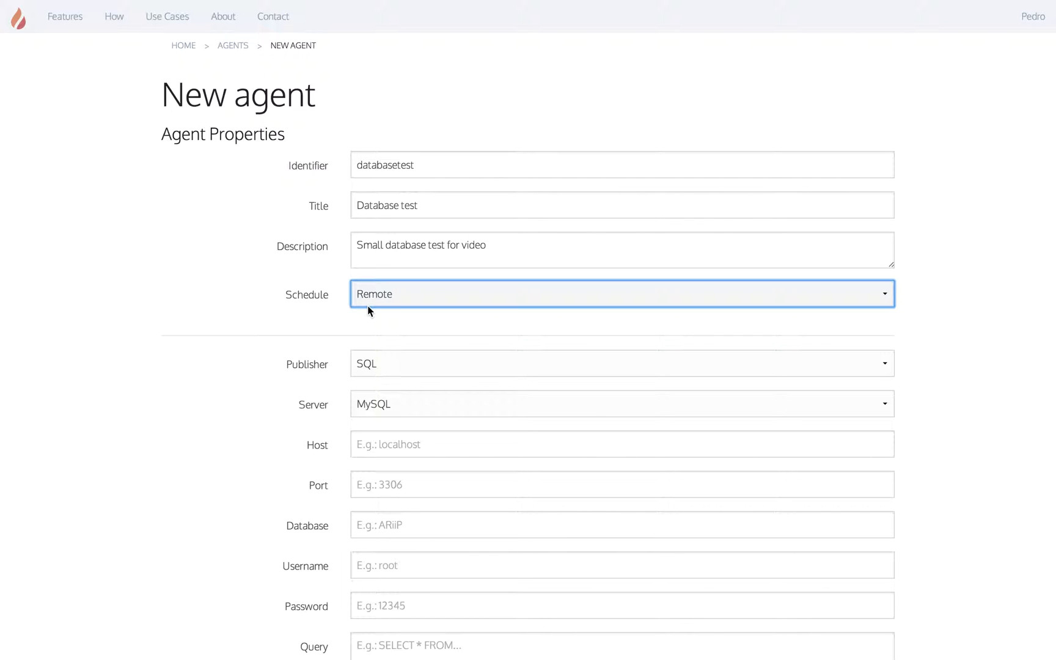
click(367, 305)
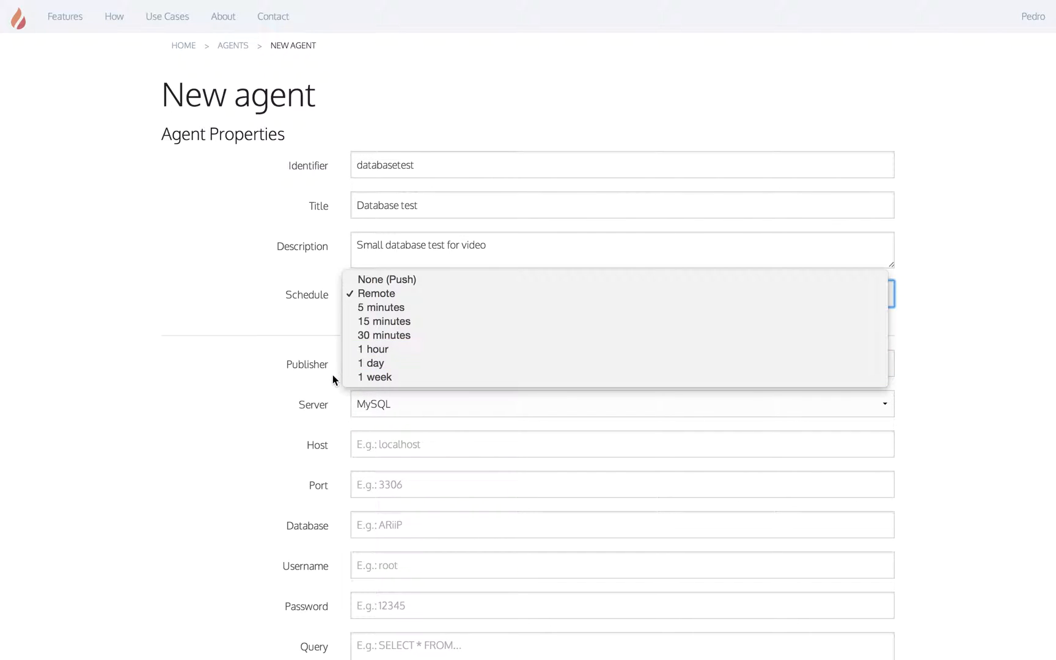
click(402, 307)
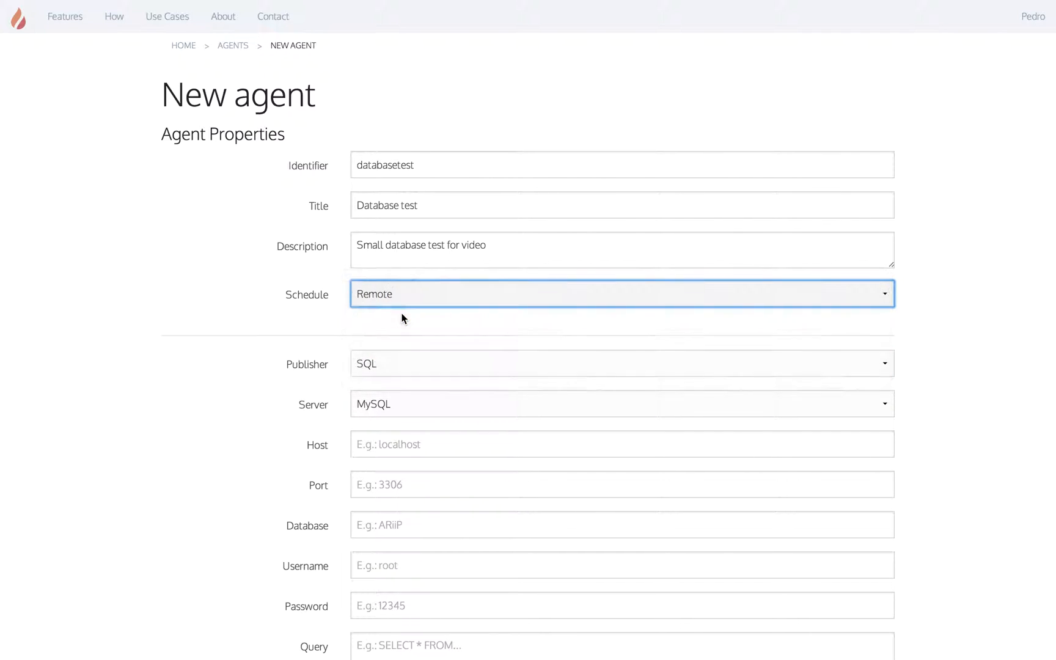
click(421, 367)
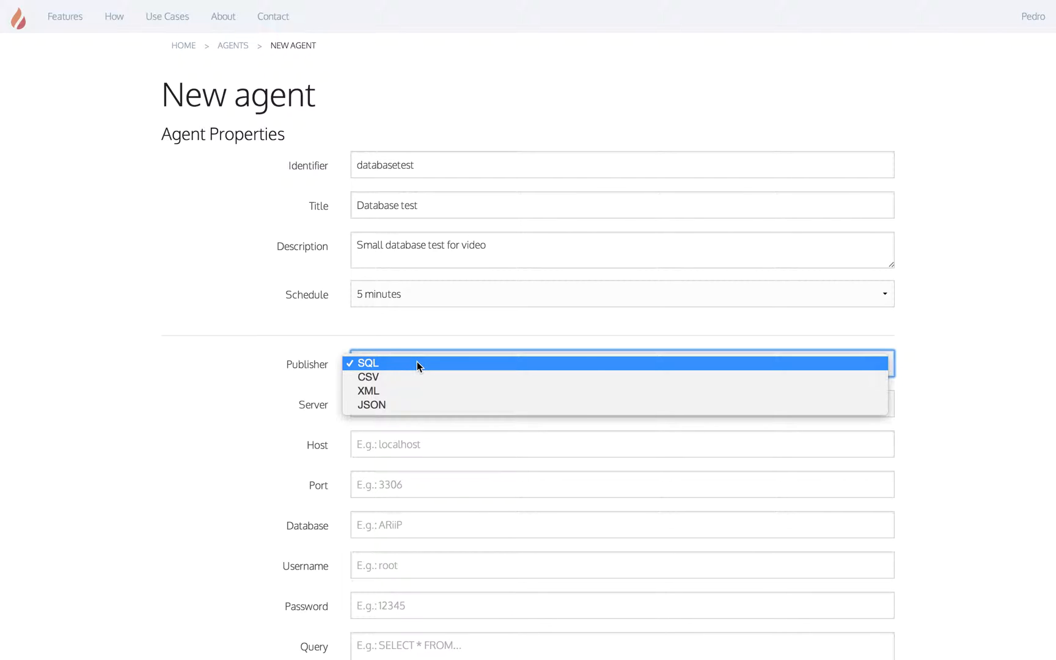
Step: Cycle the Publisher through CSV, XML and JSON, ending back on CSV
click(410, 377)
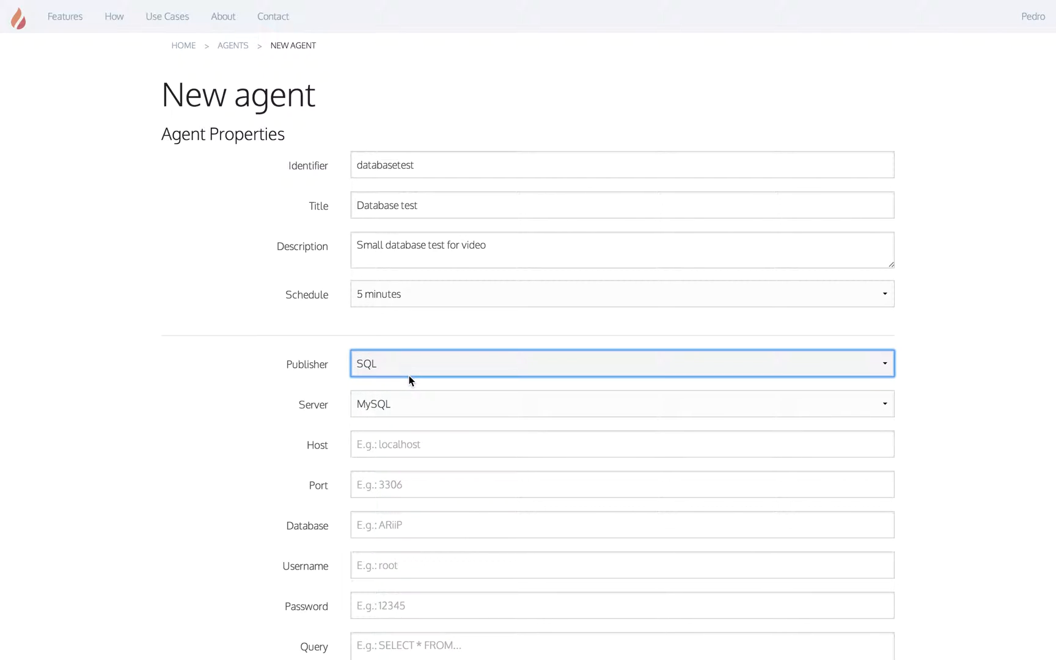
click(411, 366)
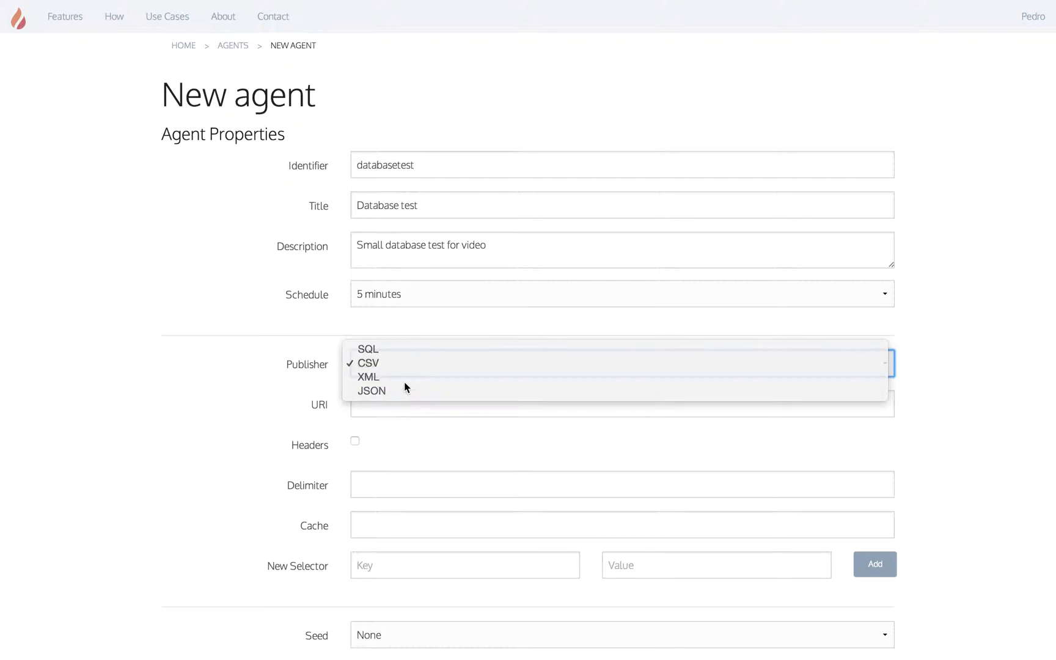
click(404, 381)
click(409, 371)
click(412, 376)
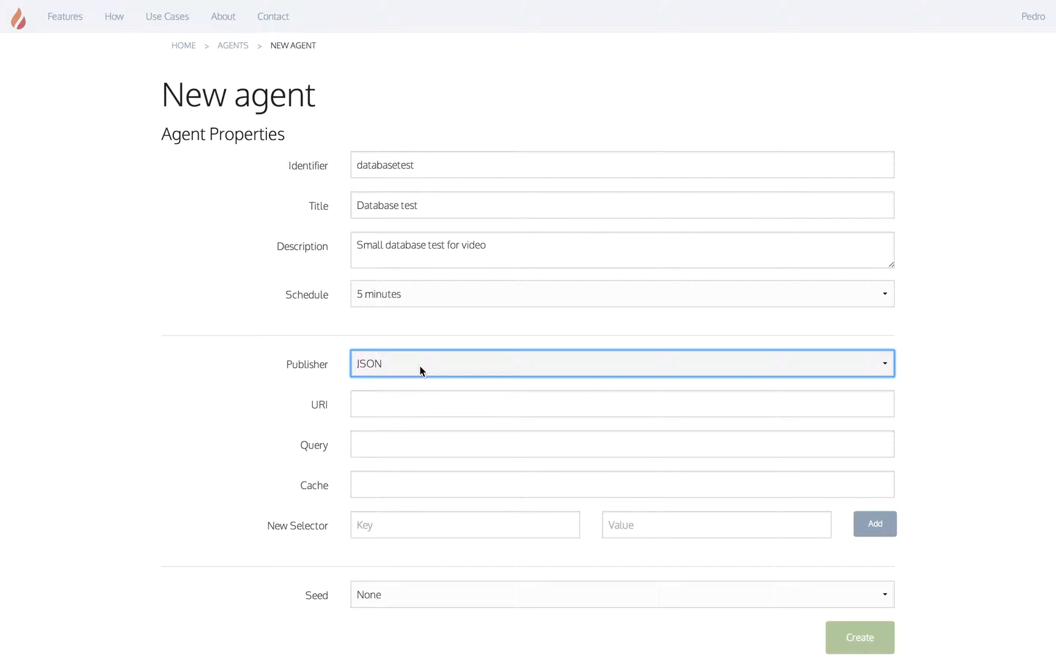
click(420, 371)
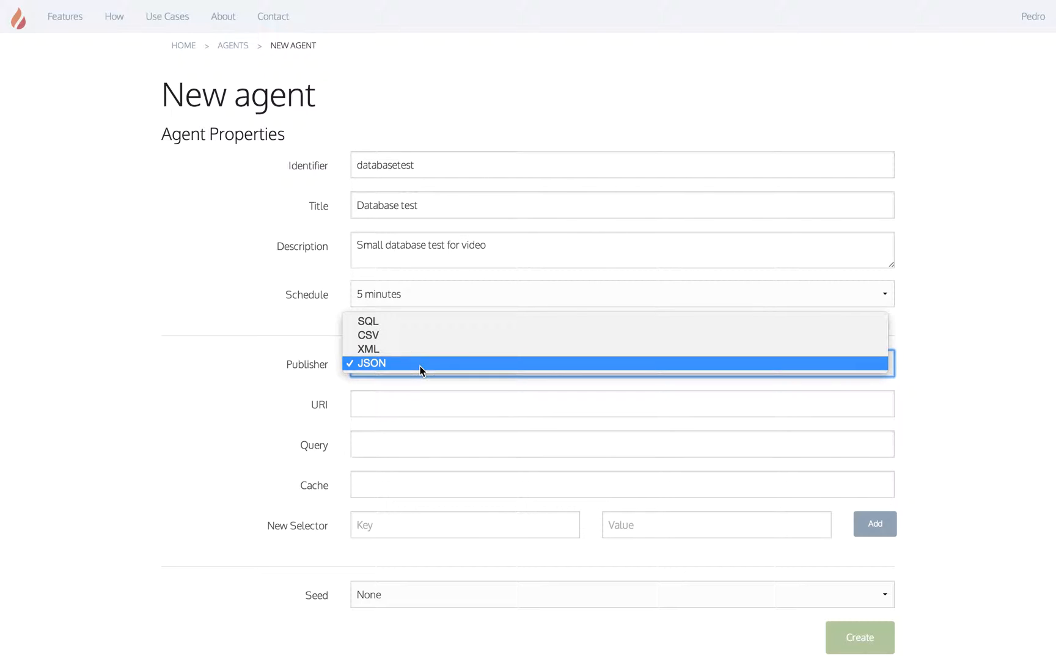
click(413, 335)
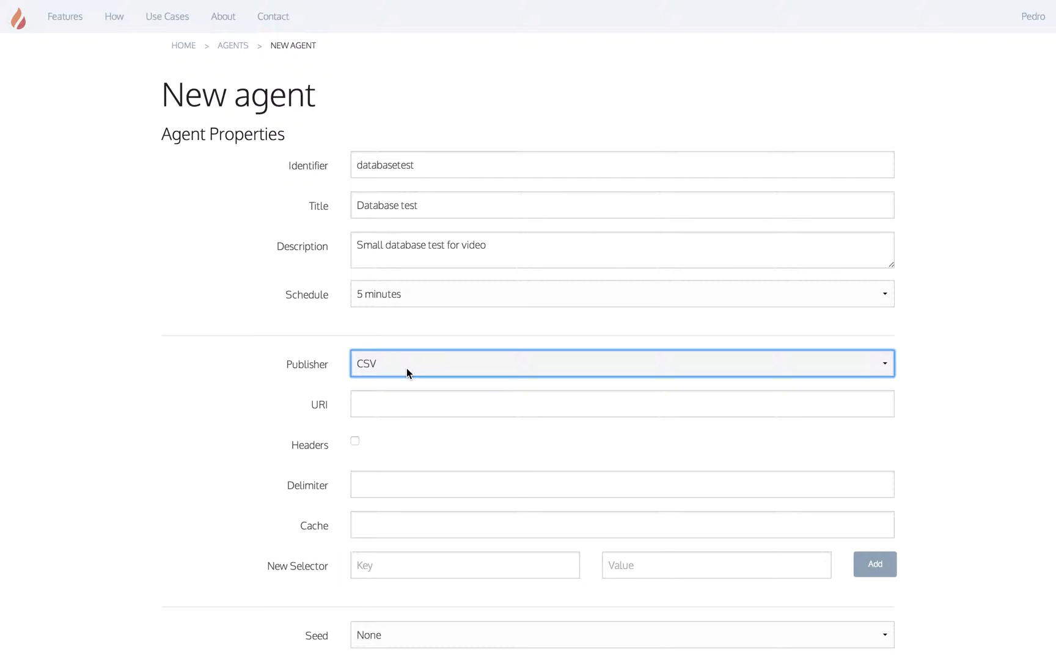
Step: Scroll down to the Cache field and switch the publisher to XML
scroll(407, 368, down, 2)
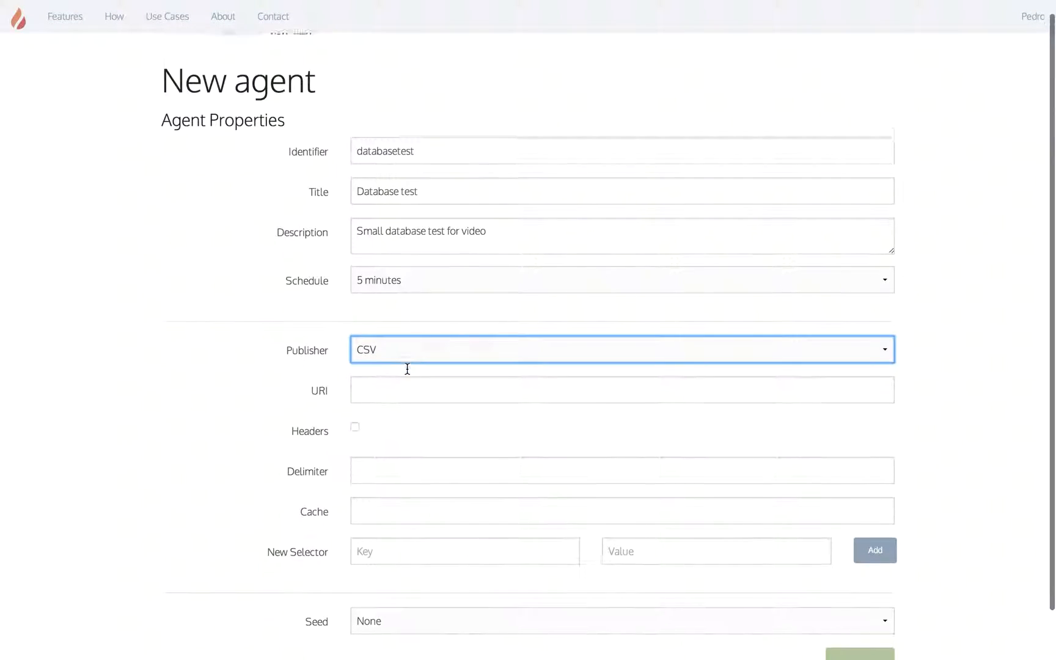
scroll(434, 467, down, 1)
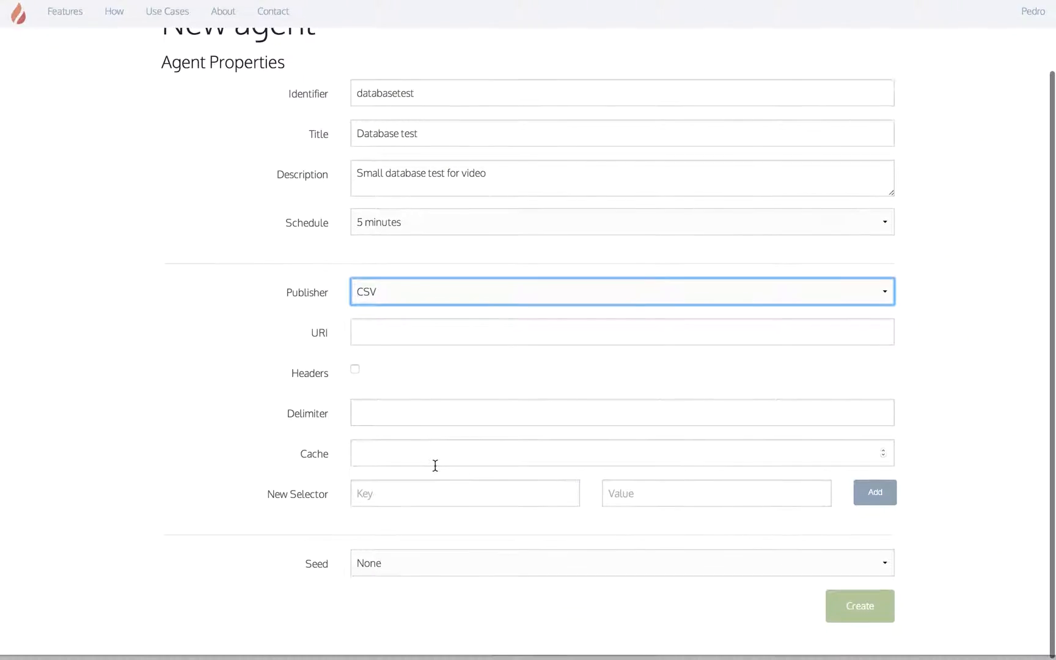
click(447, 458)
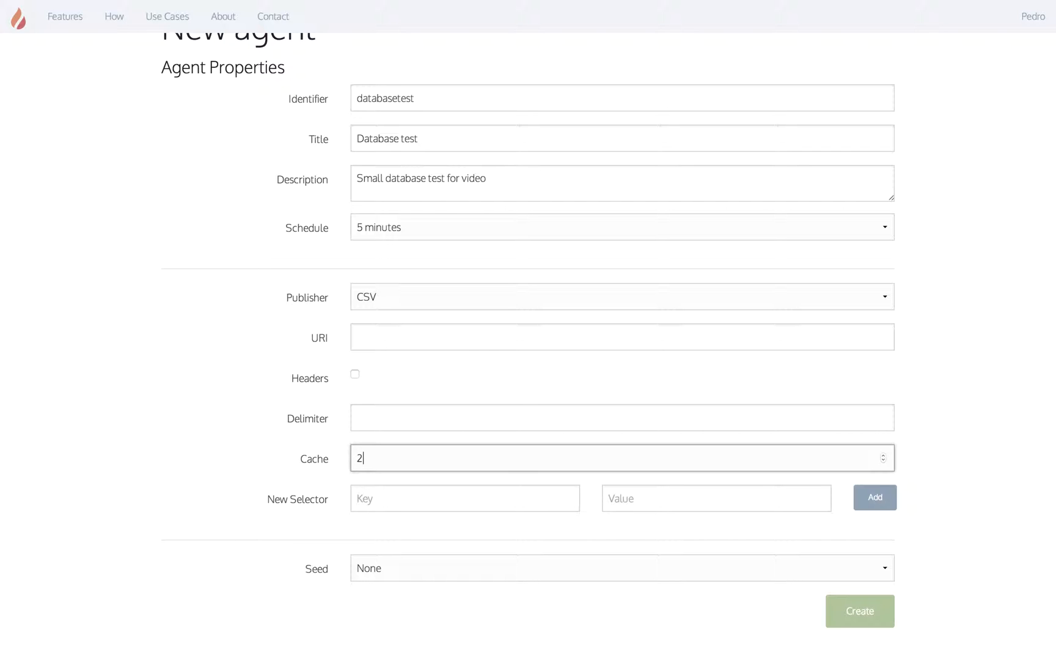
click(429, 307)
click(429, 309)
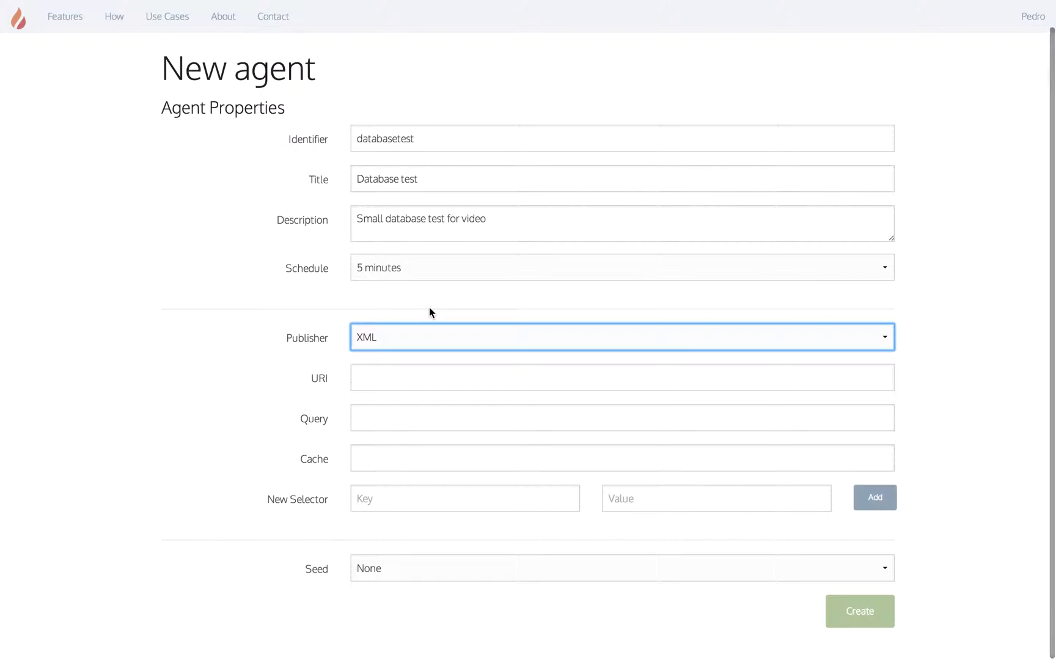
Step: Type and clear 'link' in Cache, then switch the publisher through JSON back to SQL
click(378, 470)
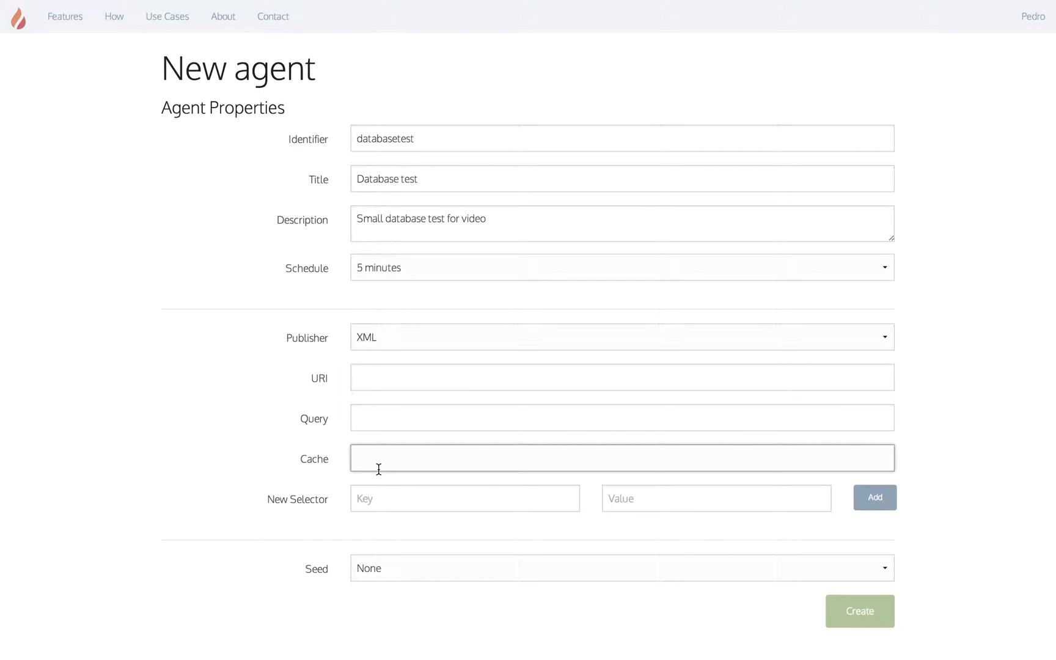
text(link)
key(BackSpace)
key(BackSpace)
key(BackSpace)
key(BackSpace)
click(380, 349)
click(379, 347)
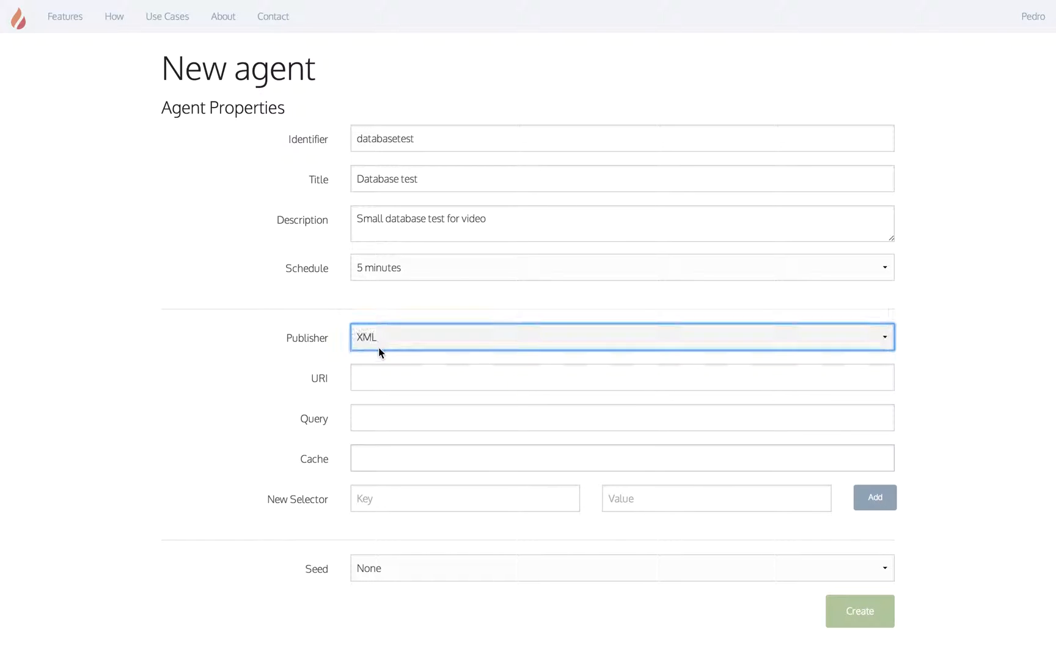
click(373, 457)
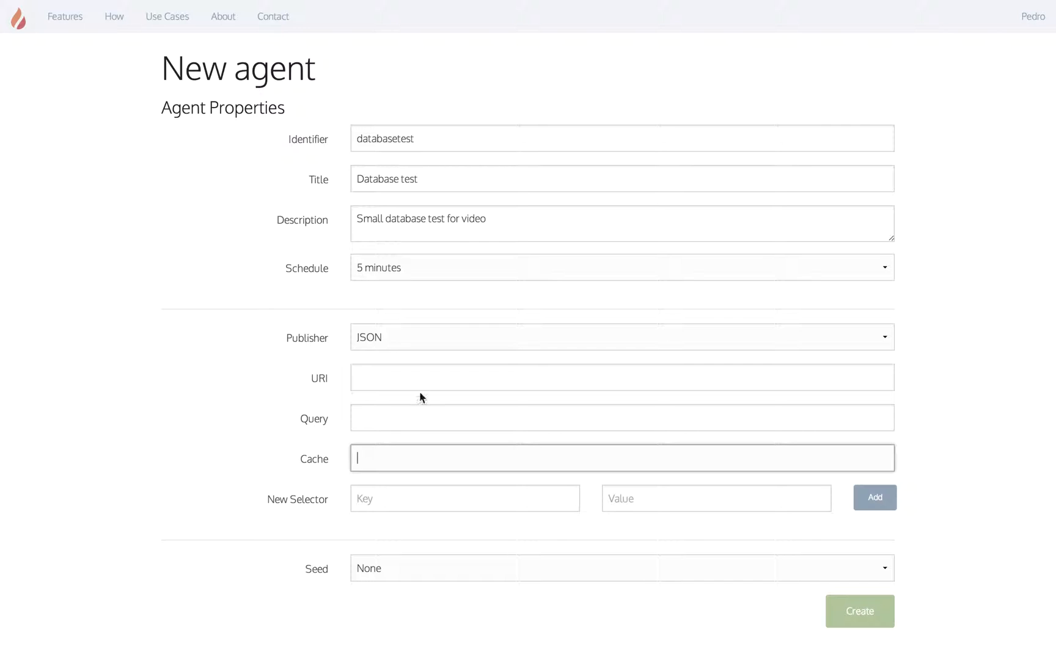
click(406, 342)
click(395, 298)
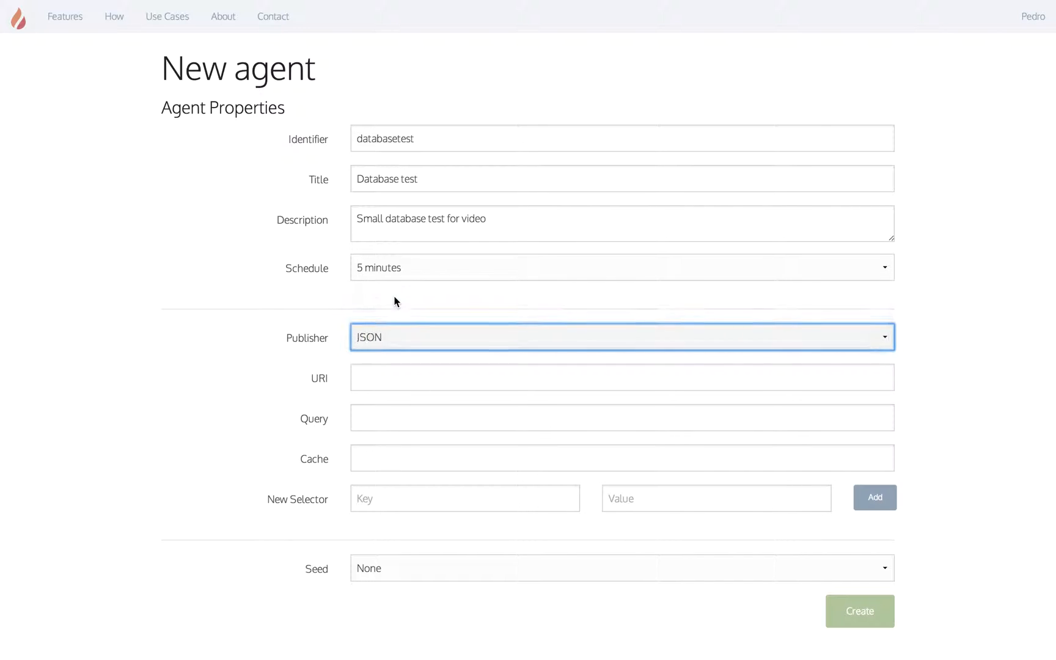
scroll(385, 492, down, 4)
Step: Try the Cache and selector Key/Value fields, then switch the publisher to XML
click(402, 459)
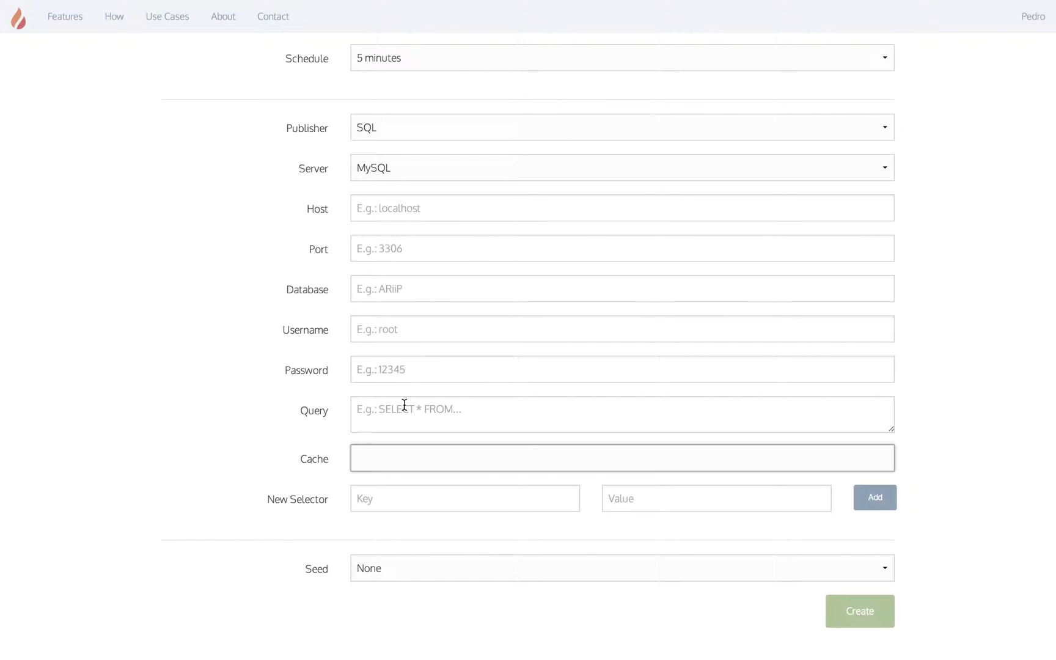
click(383, 501)
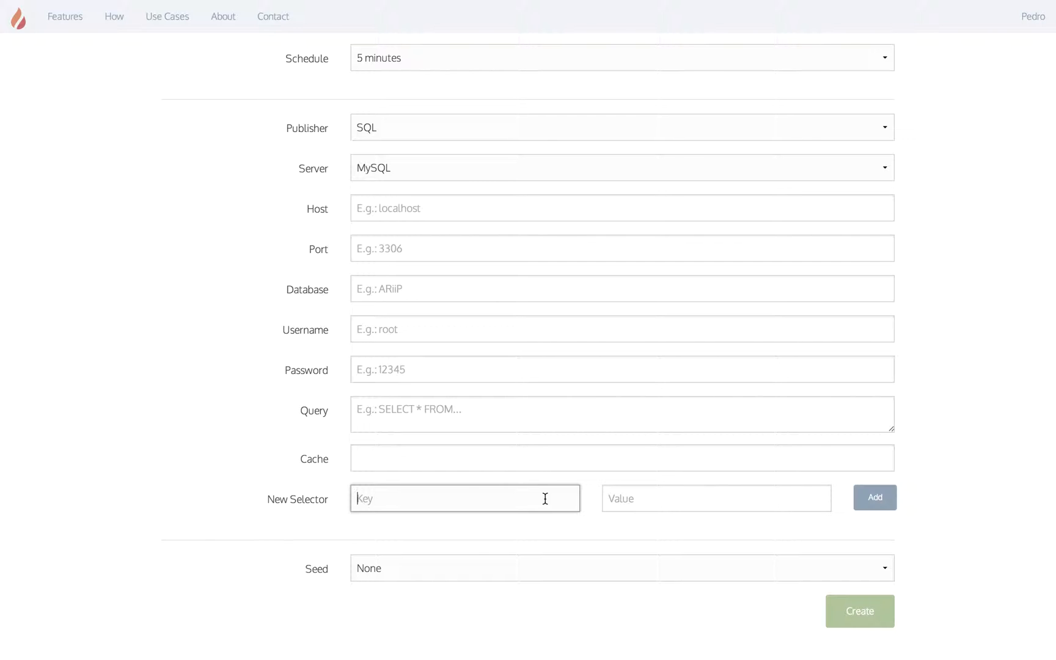
click(617, 503)
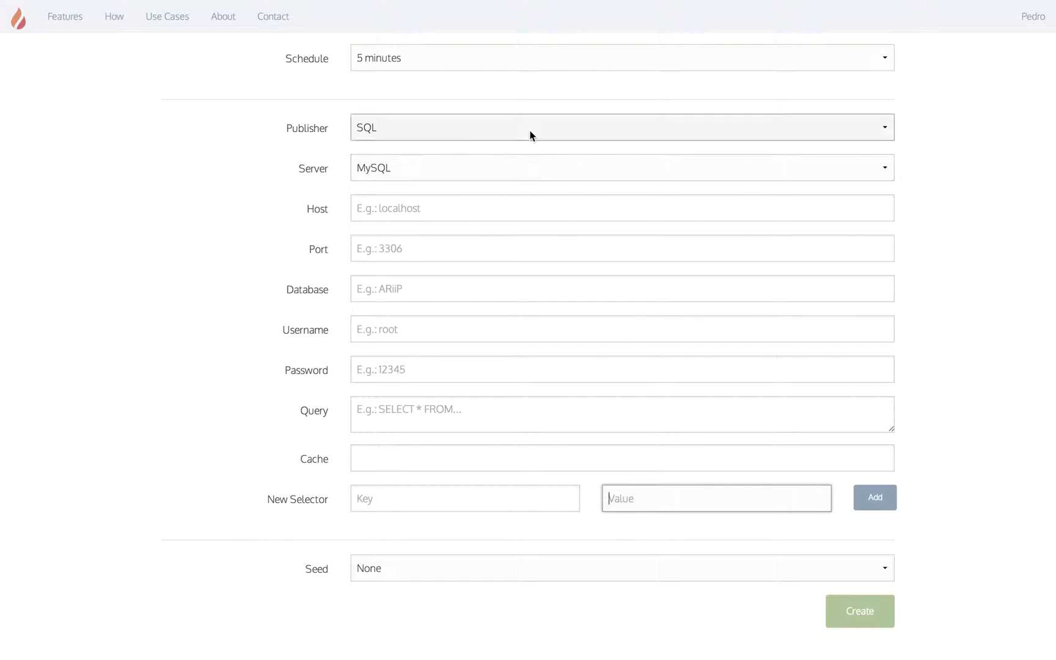
click(502, 134)
click(494, 154)
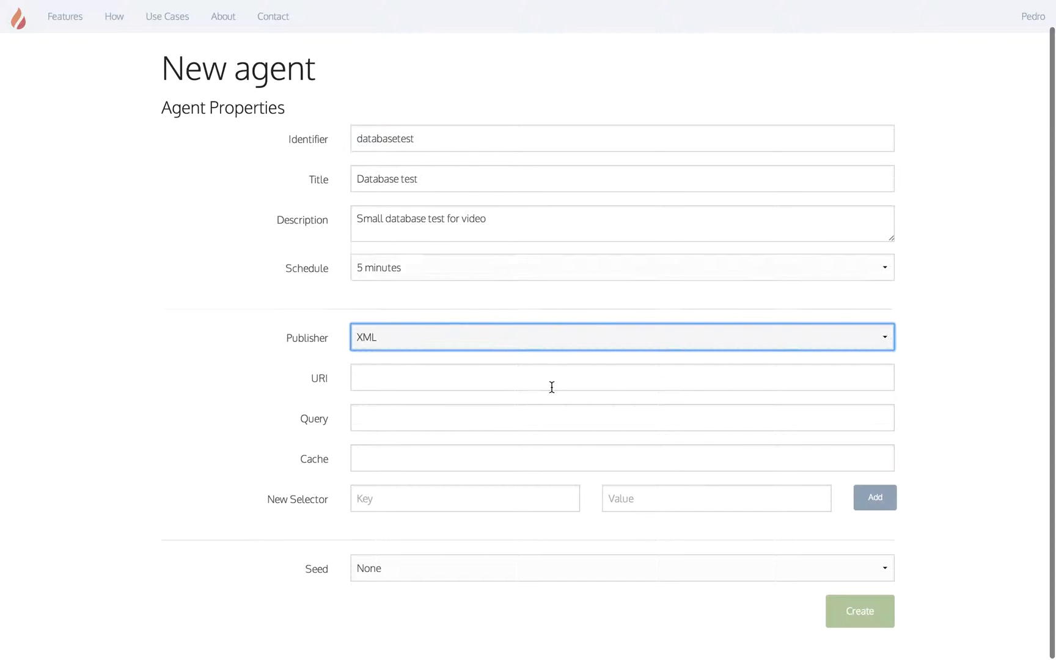
click(621, 504)
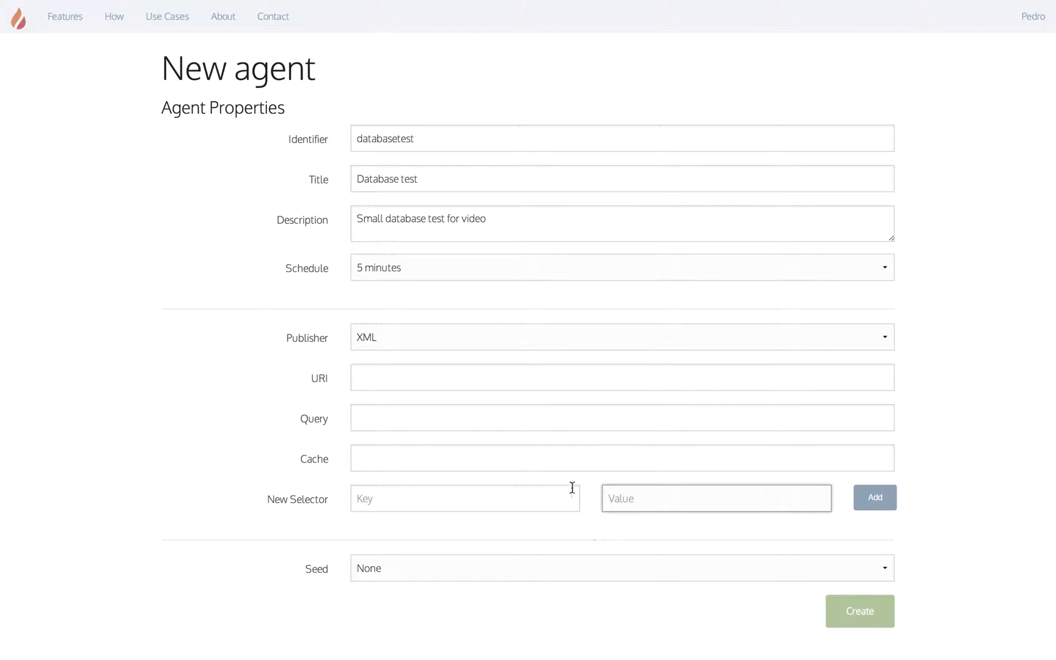
Step: Switch the publisher to CSV and then back to SQL, revealing the connection fields
click(521, 344)
click(488, 321)
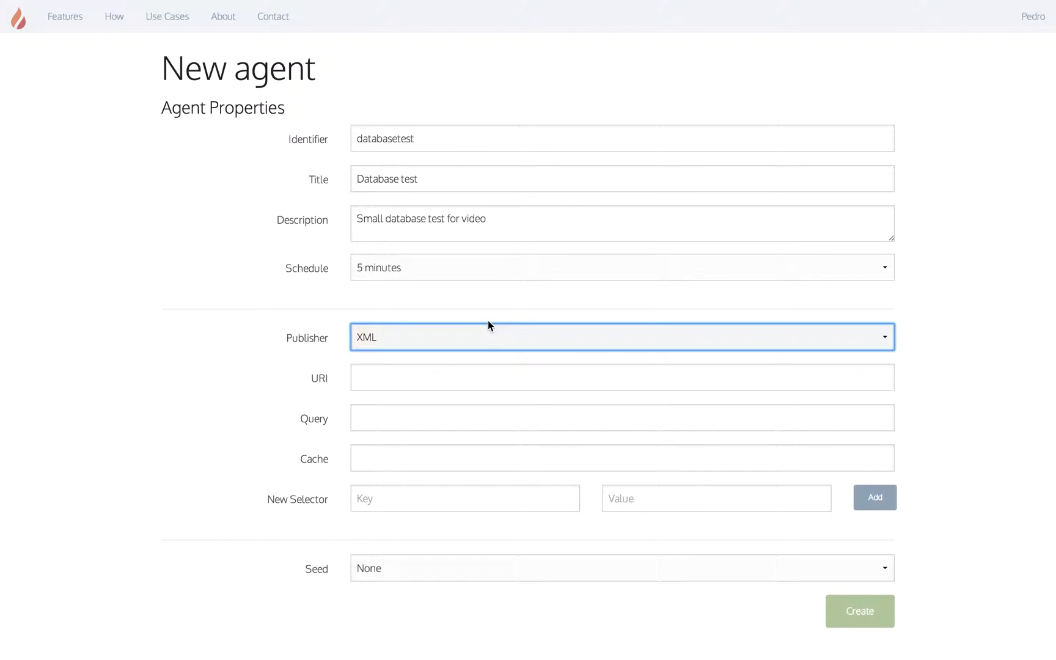
click(630, 531)
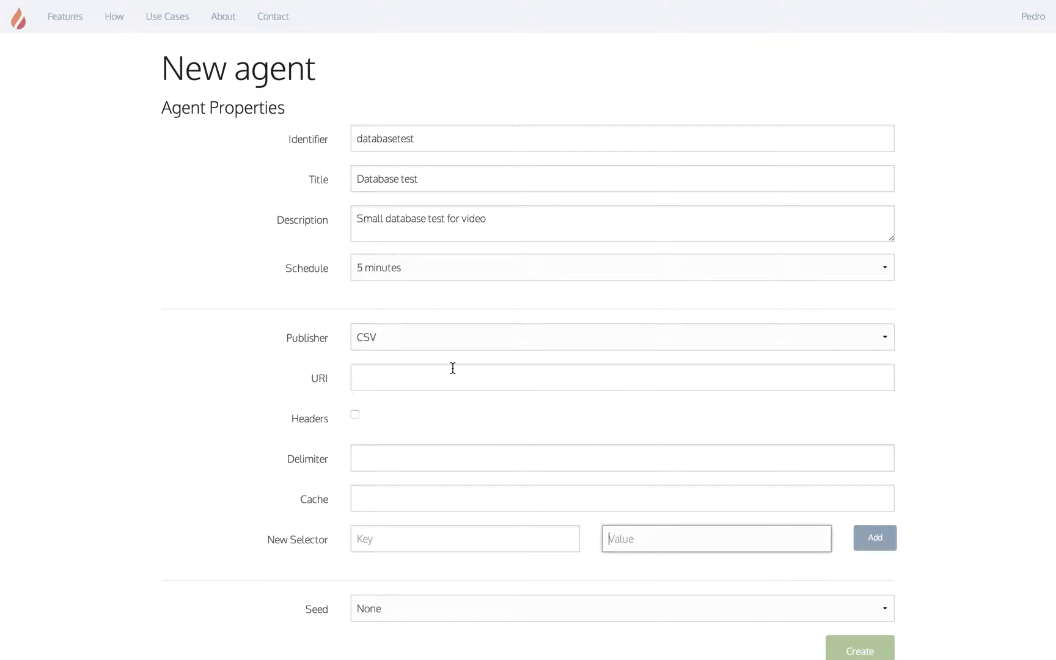
click(426, 335)
click(420, 322)
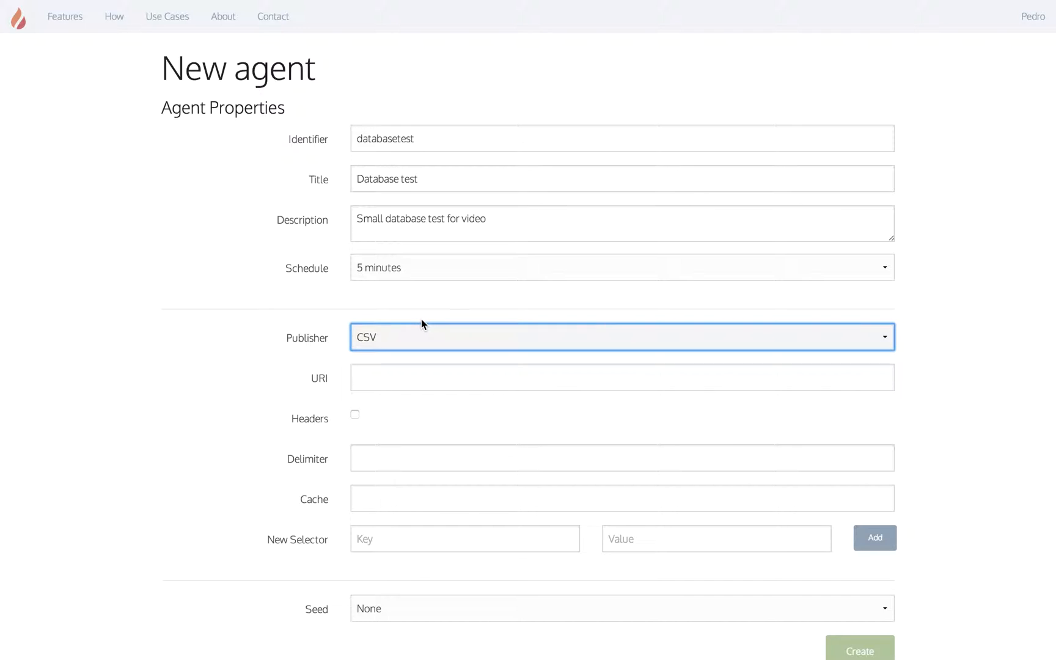
scroll(443, 410, down, 1)
scroll(442, 410, down, 3)
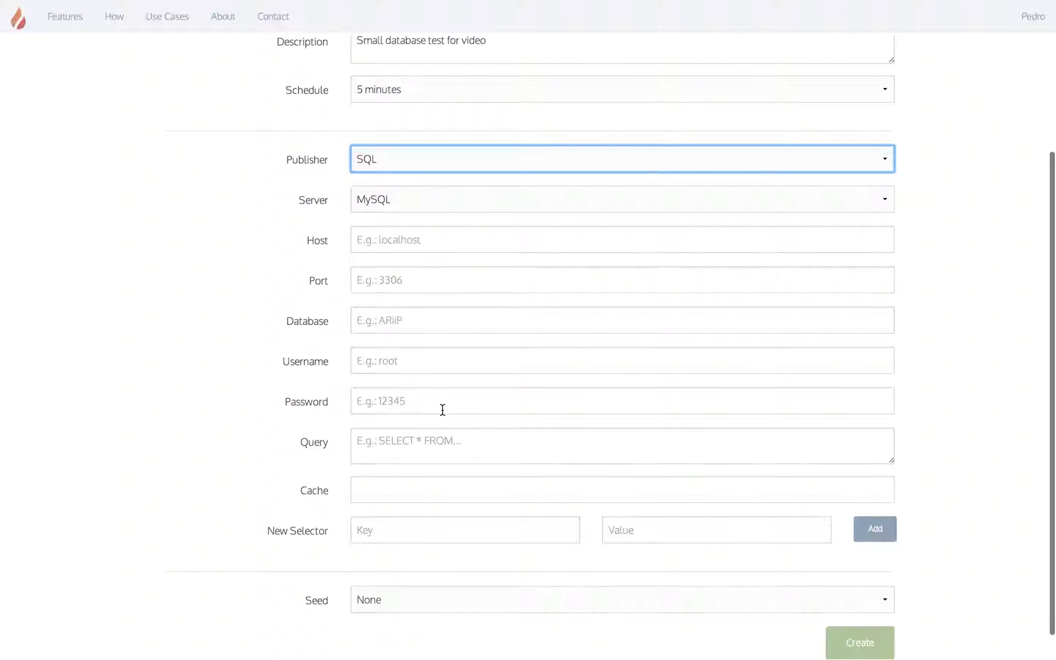
click(457, 198)
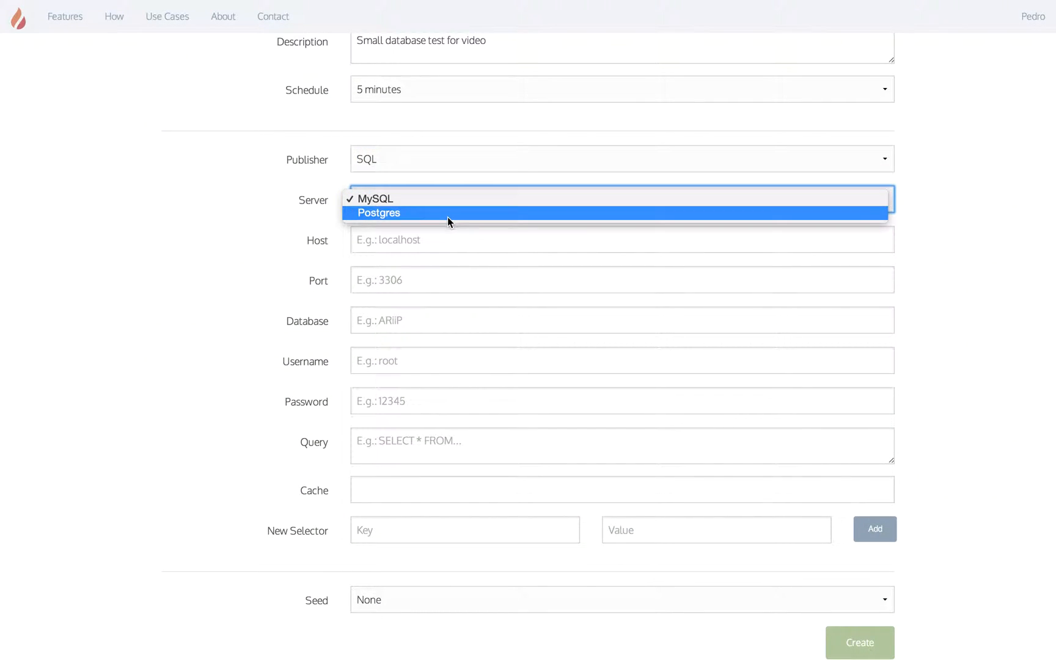
Step: Enter host localhost and choose Postgres as the database server
click(418, 244)
click(414, 244)
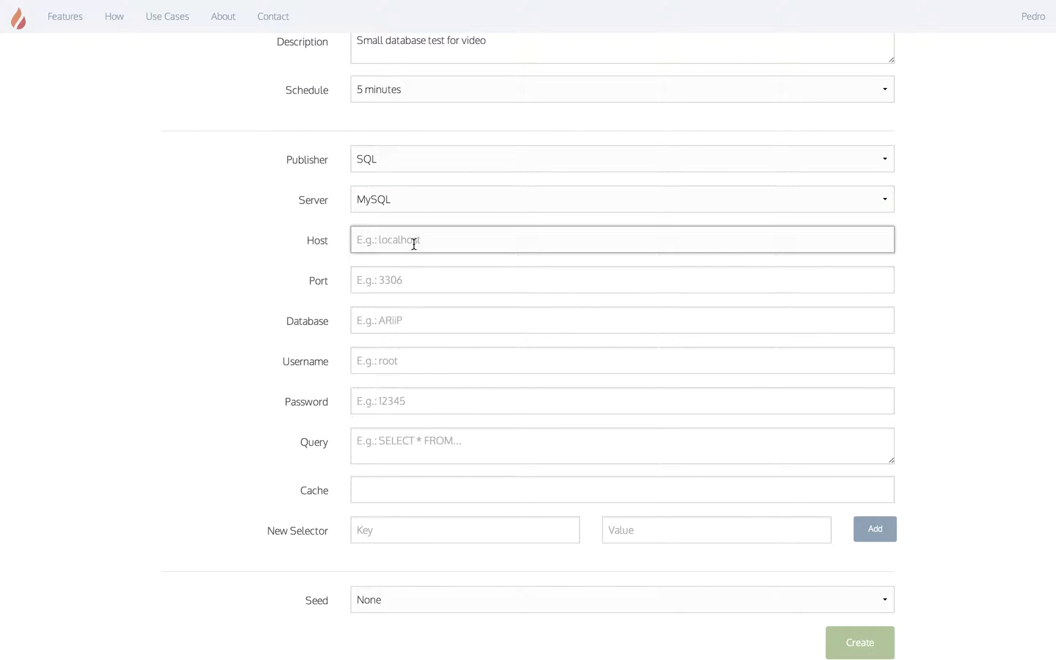
text(localhost)
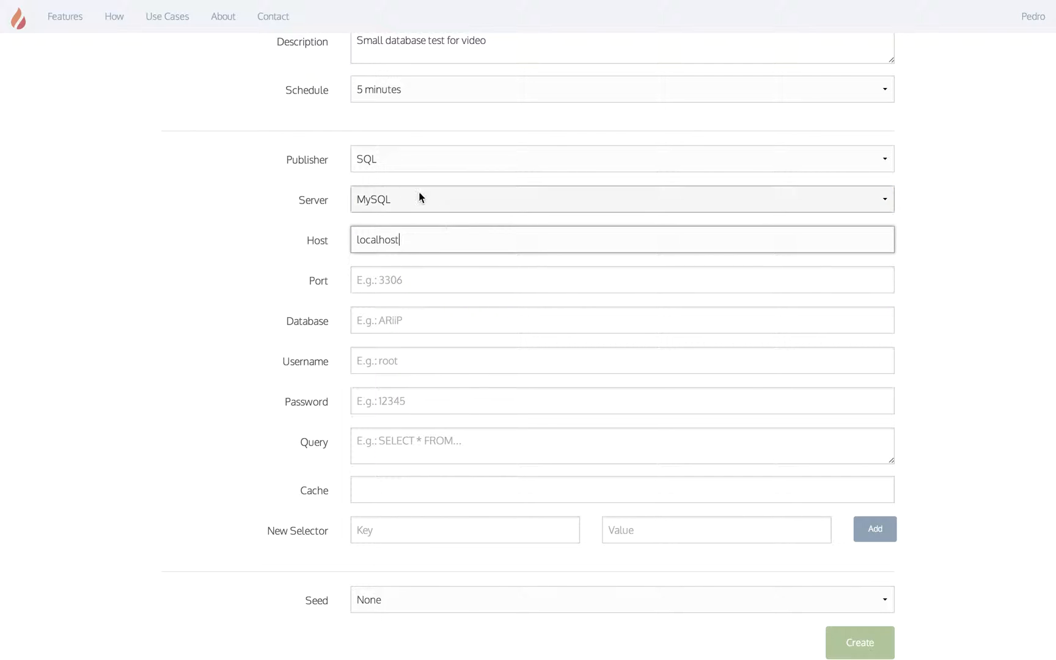
click(418, 191)
click(411, 212)
Step: Fill in port 5432, database daring, the login username and password, and query SELECT * FROM posts;
click(382, 280)
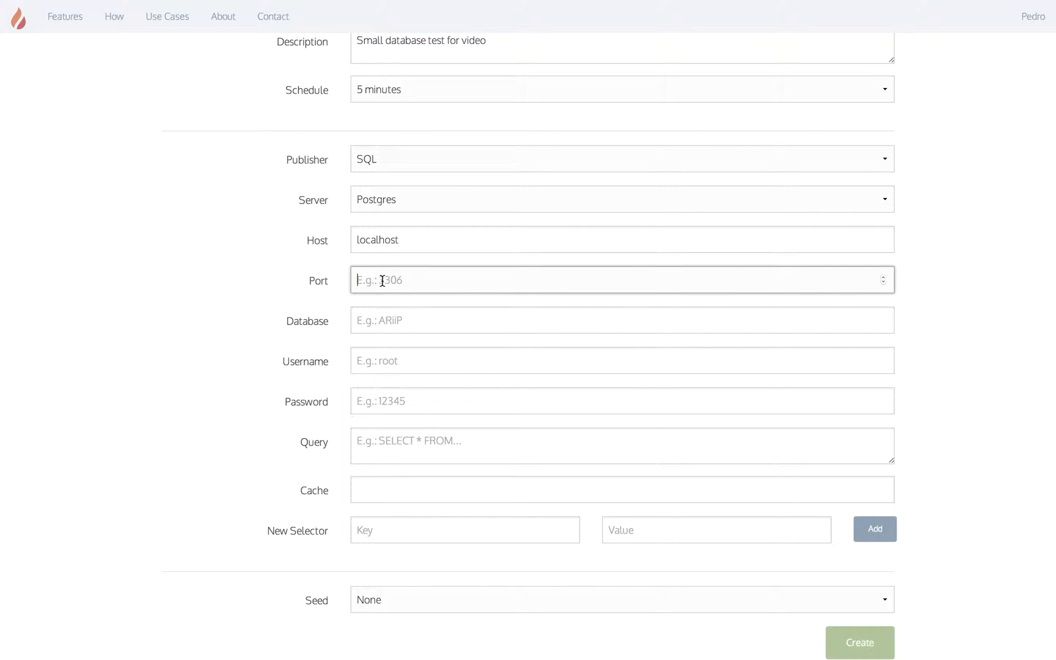
text(5432)
key(Tab)
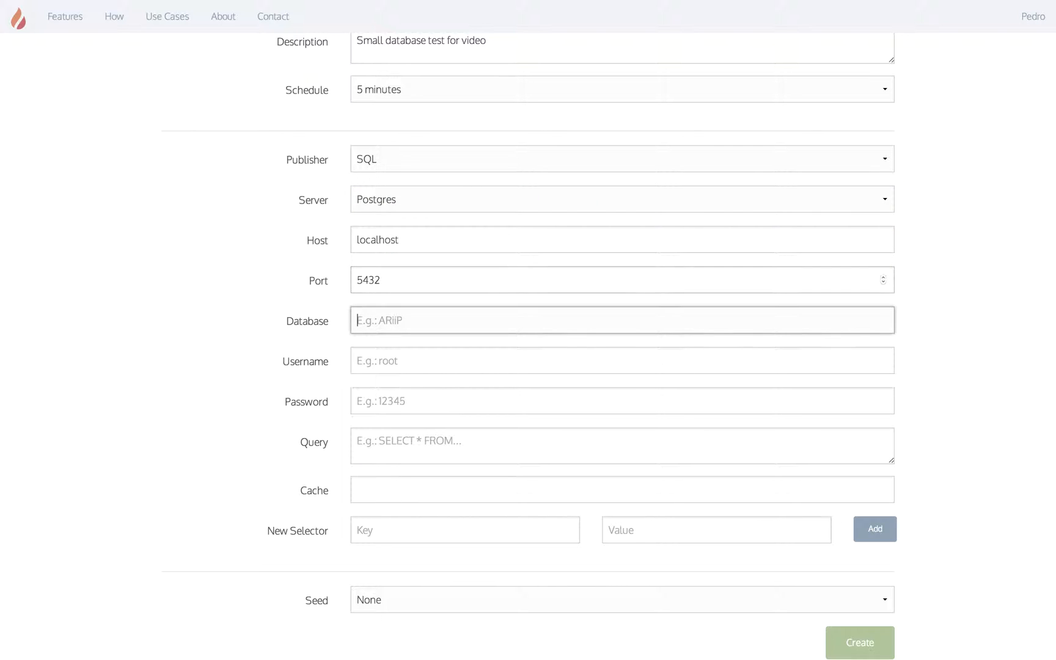
text(daring)
key(Tab)
text(daring)
key(Tab)
text(daring)
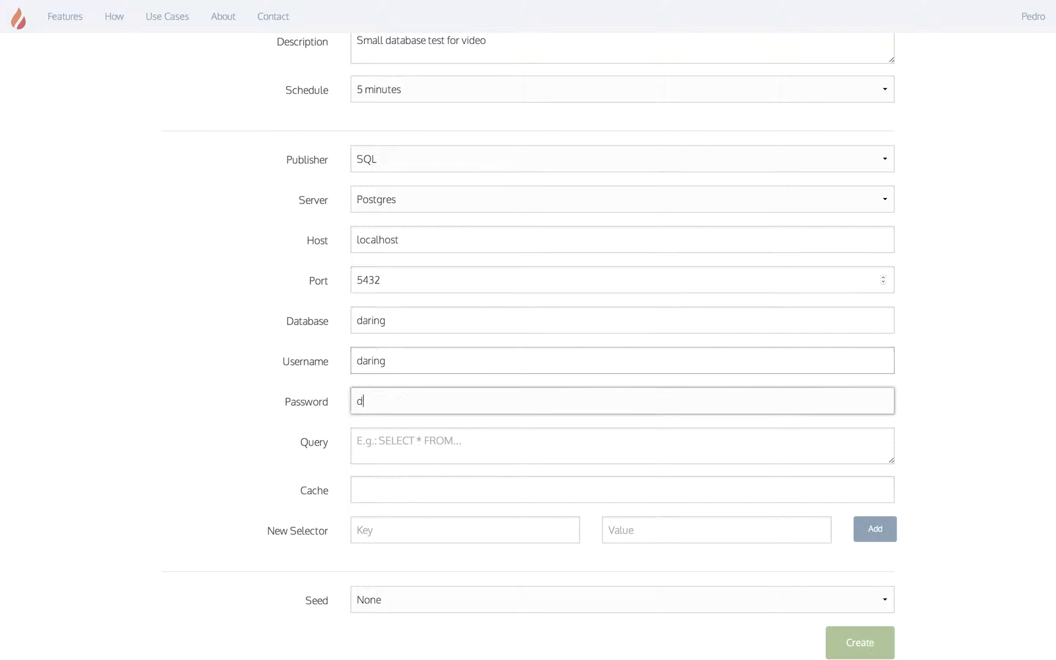
key(Tab)
text(SELECT )
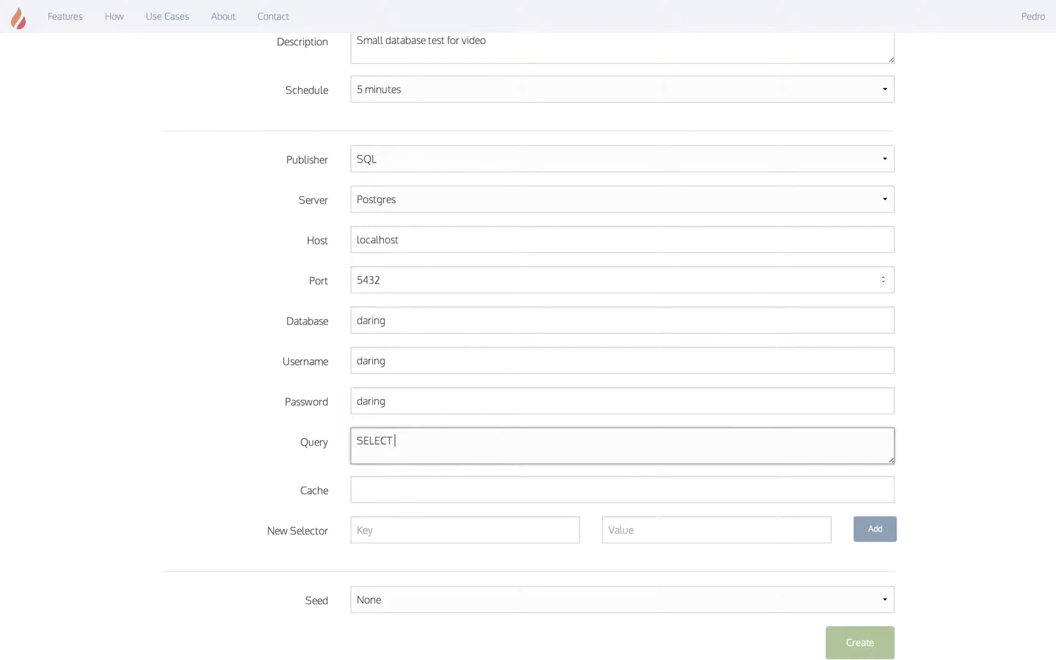
text(* FROM posts;)
click(385, 488)
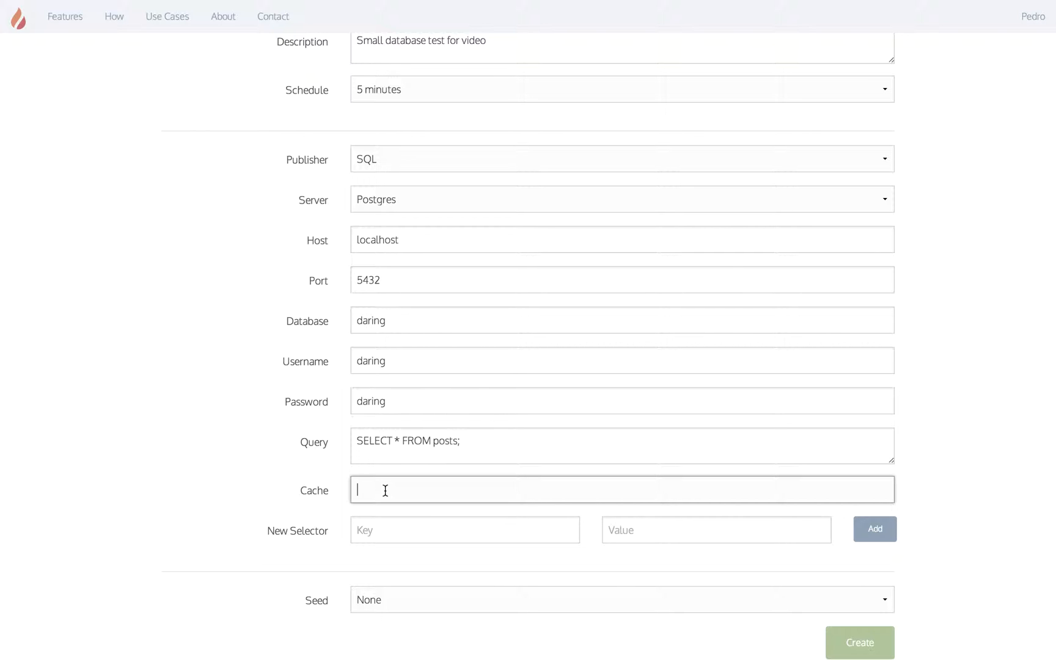
Step: Set the cache key to id and add a title selector with value title
text(id)
key(Tab)
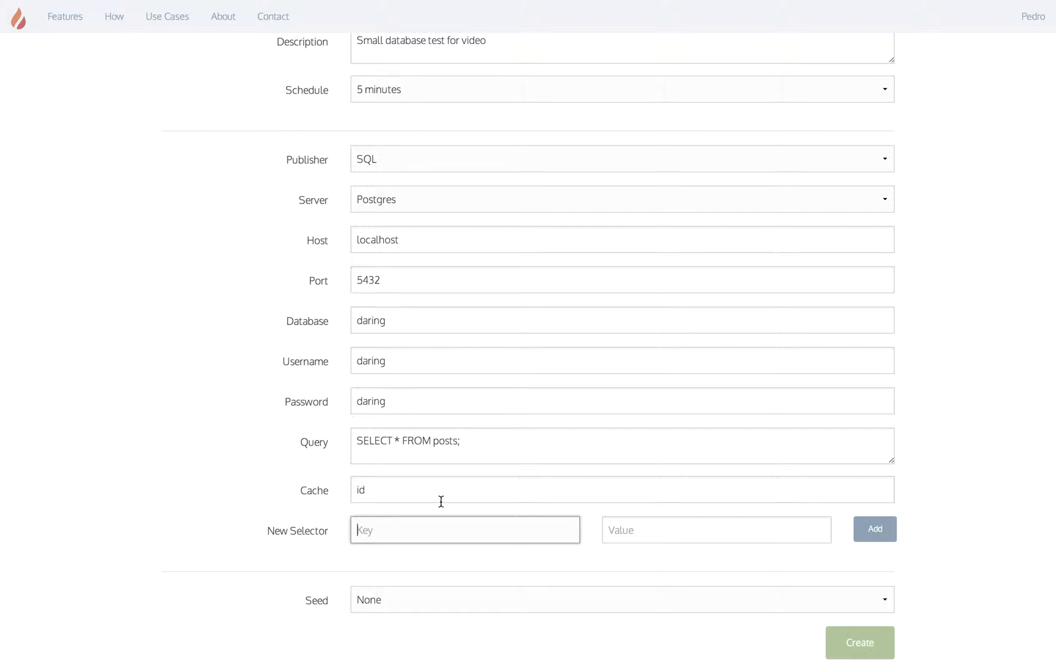
scroll(441, 502, down, 1)
text(com)
key(BackSpace)
key(BackSpace)
key(BackSpace)
text(title)
key(Tab)
text(title)
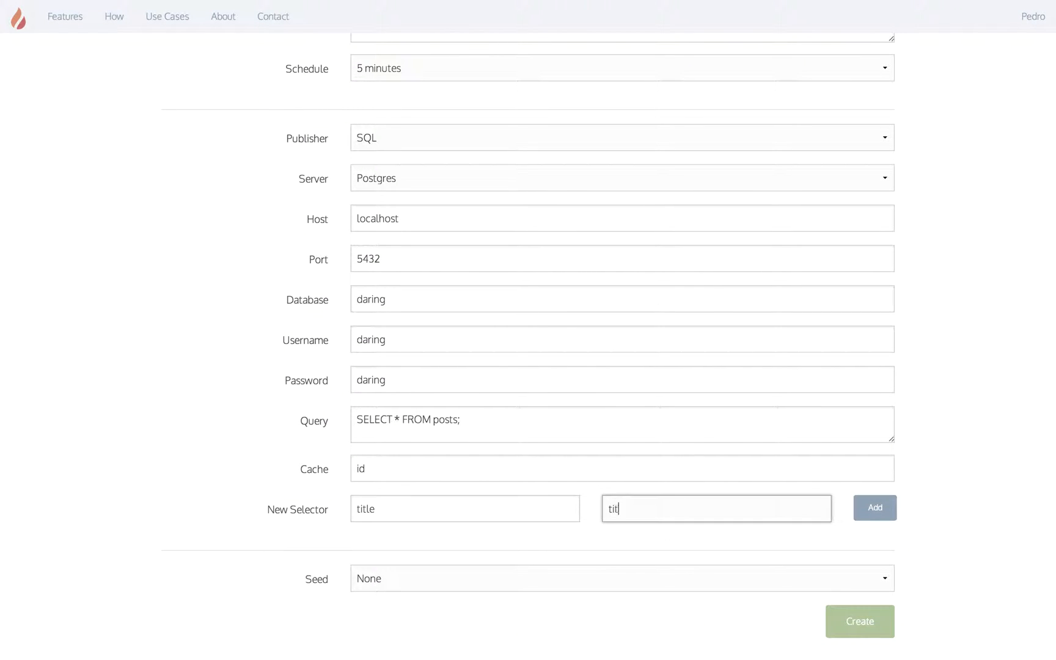
click(855, 509)
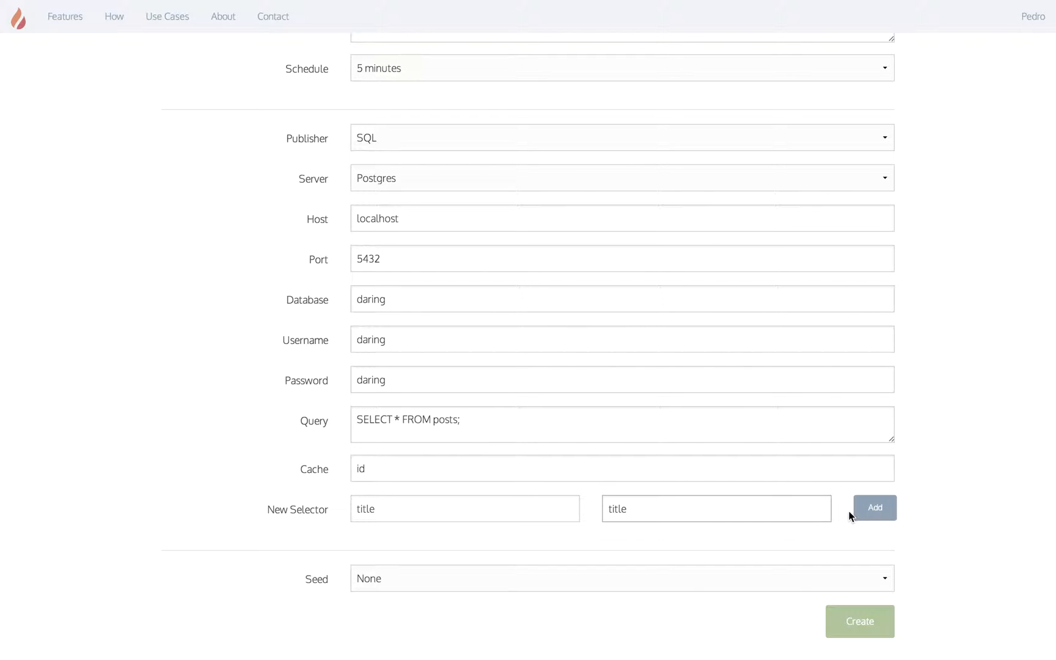
Step: Add the url and content selectors, each with matching key and value
text(url)
key(Tab)
text(url)
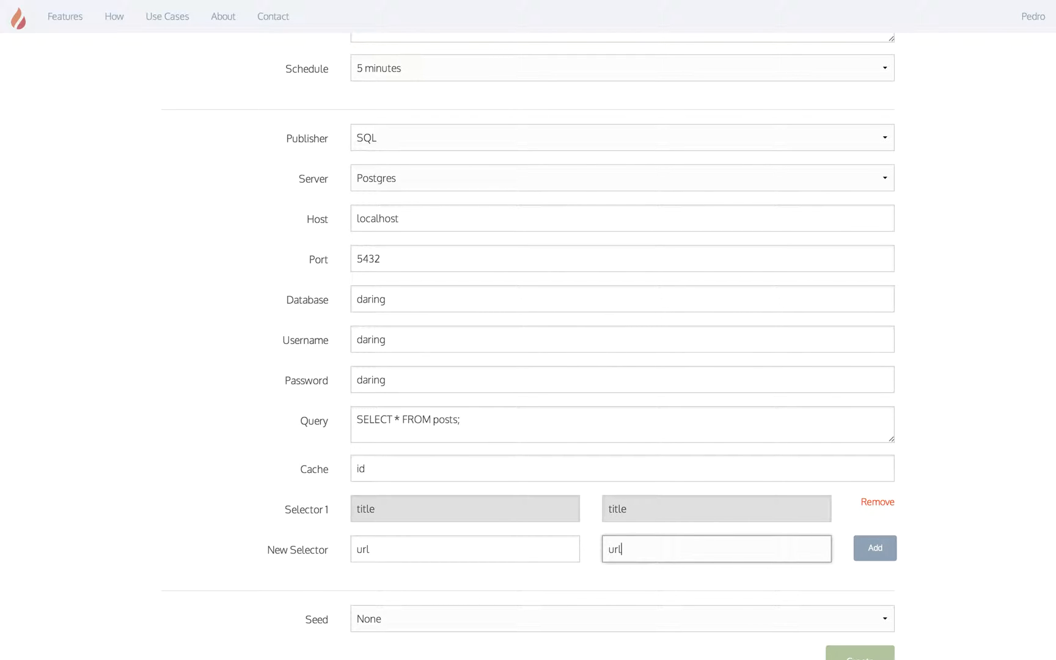
click(856, 553)
scroll(856, 554, down, 2)
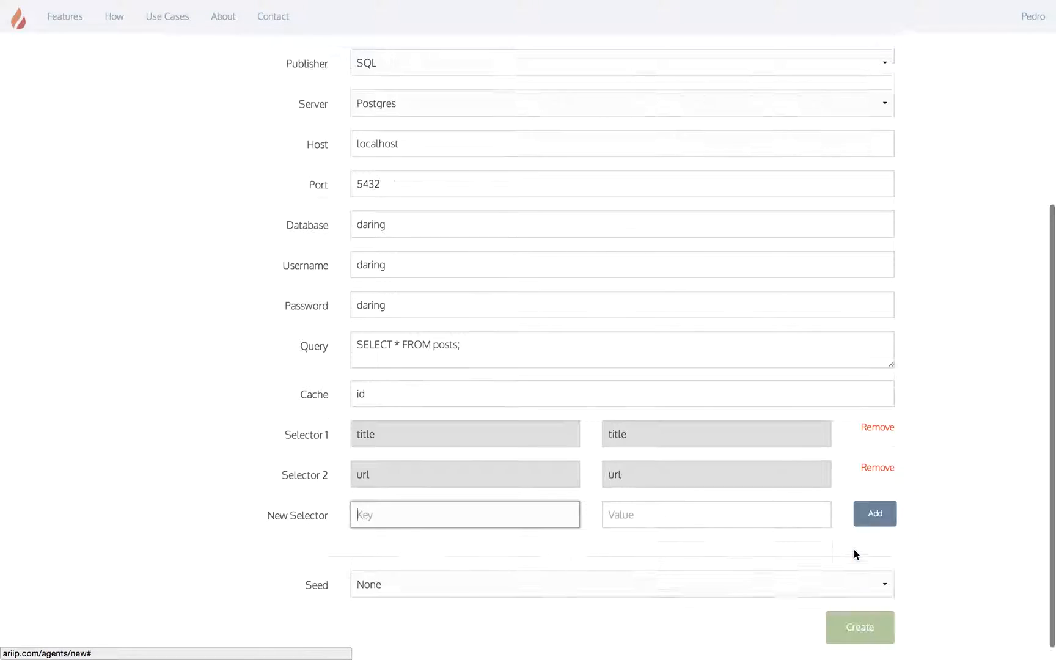
text(content)
key(Tab)
text(content)
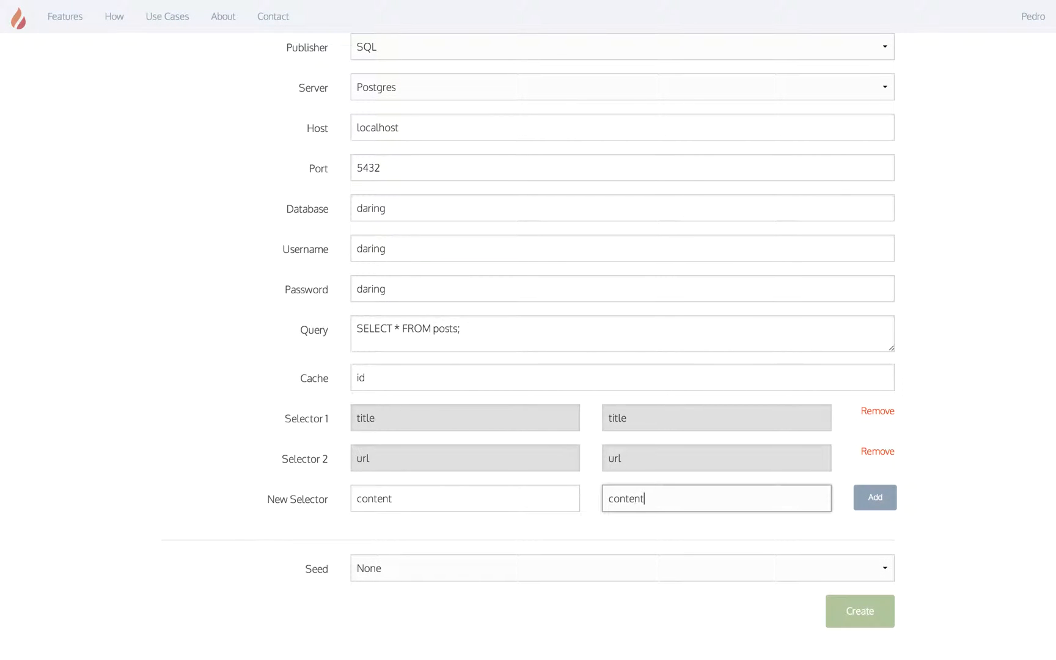
click(875, 499)
Step: Add the author selector and create the Database test agent
text(author)
key(Tab)
text(author)
click(890, 546)
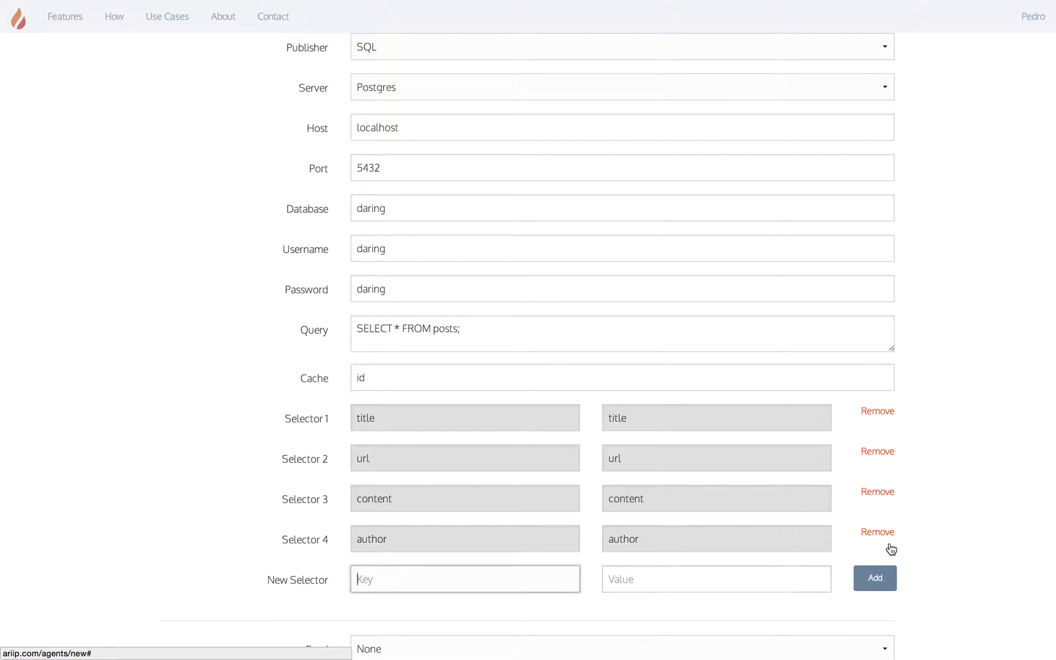
scroll(890, 547, down, 3)
click(863, 622)
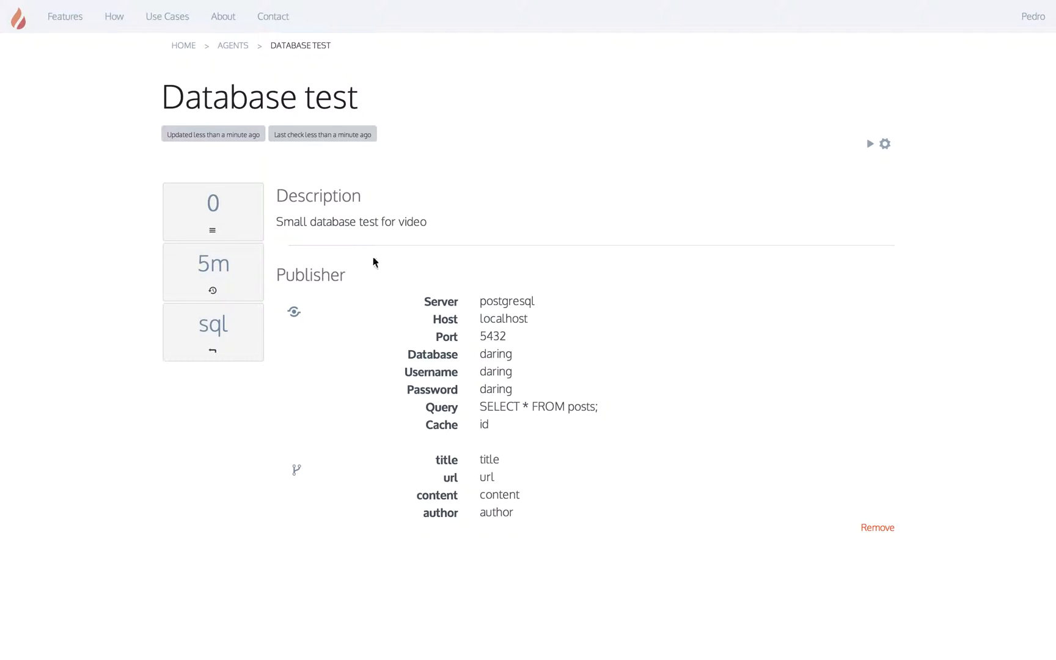
Step: Review the agent's 0 events, 5m polling and sql input, then return to the Agents list
mouse_move(217, 205)
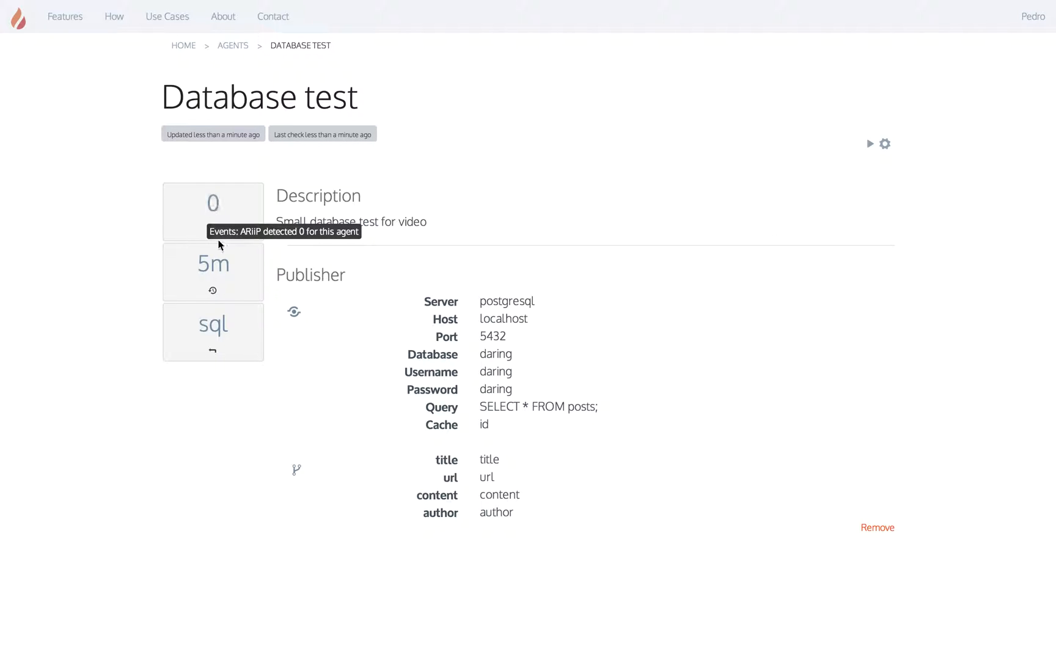
mouse_move(222, 265)
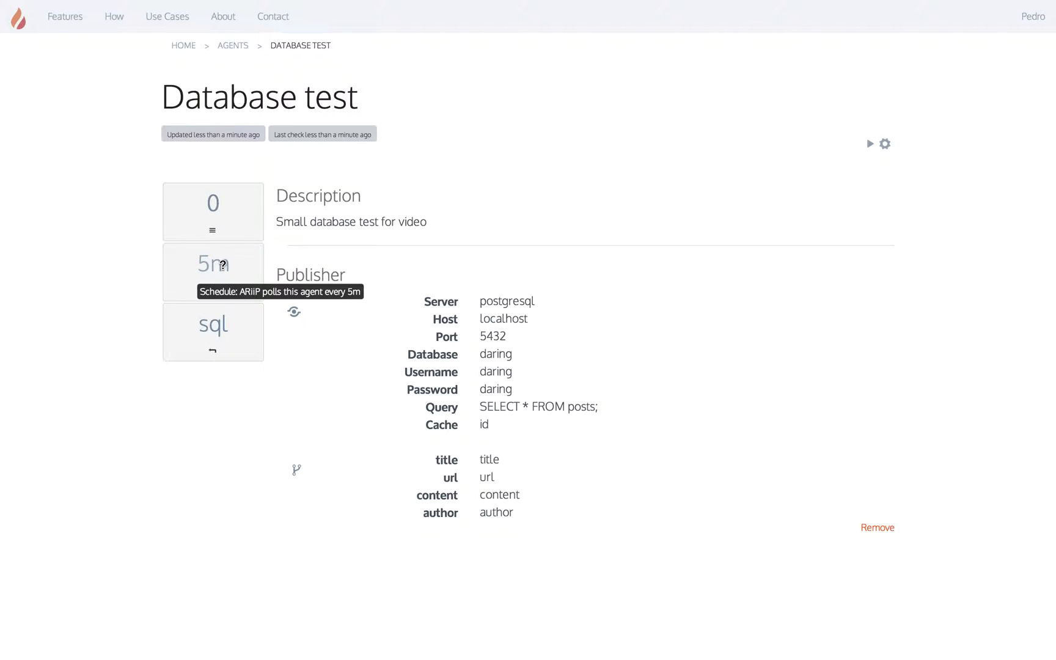
mouse_move(215, 323)
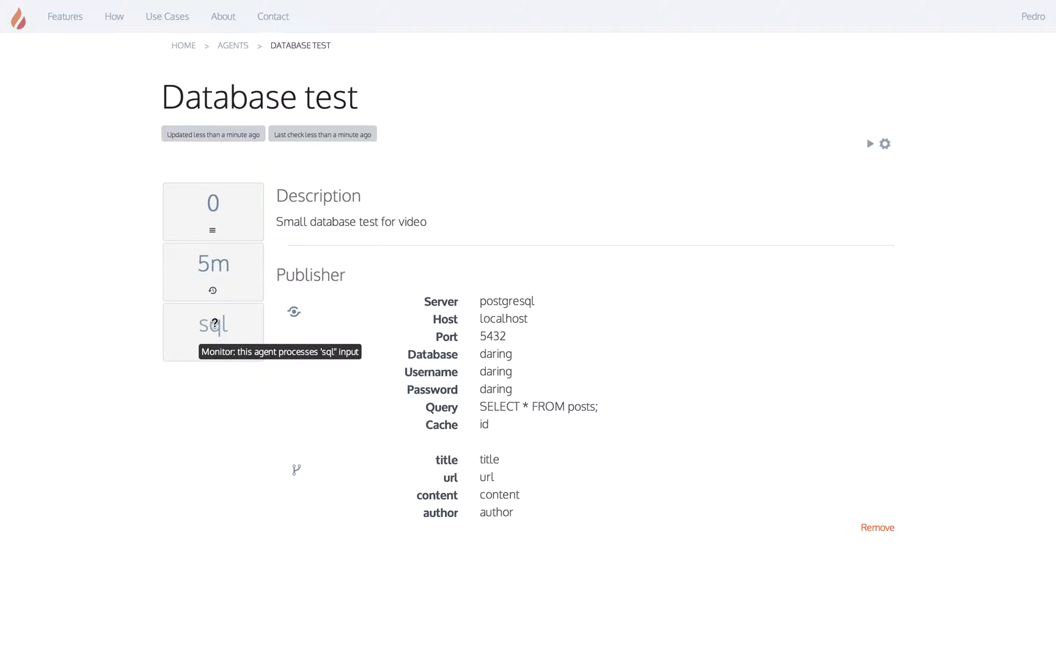
click(237, 49)
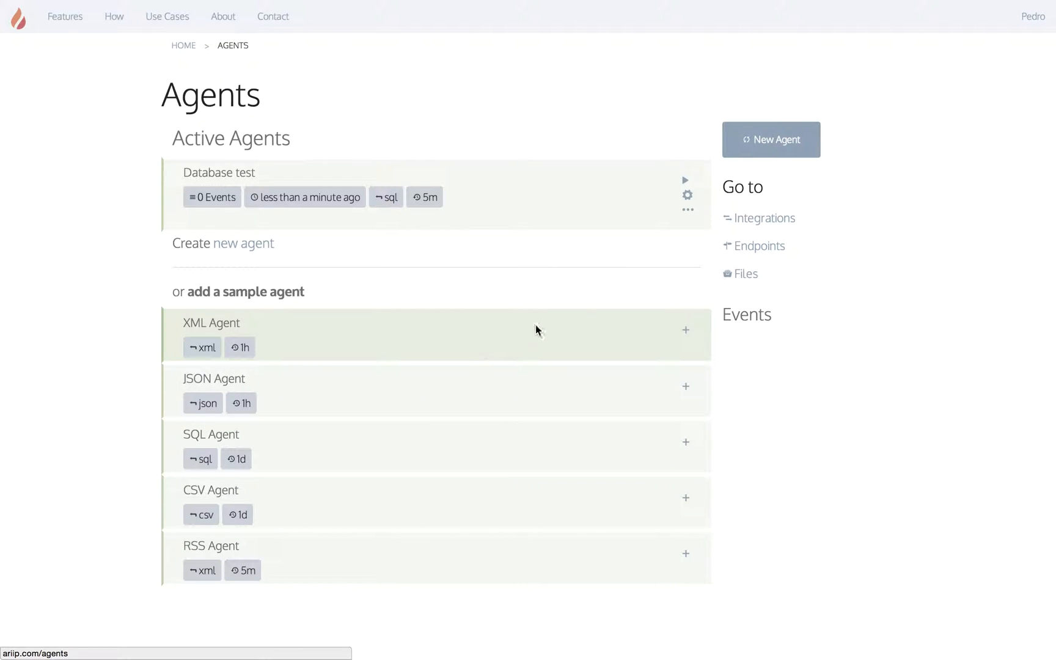
Step: Add the sample XML agent and open the DaringFireball tracker's settings for editing
click(687, 330)
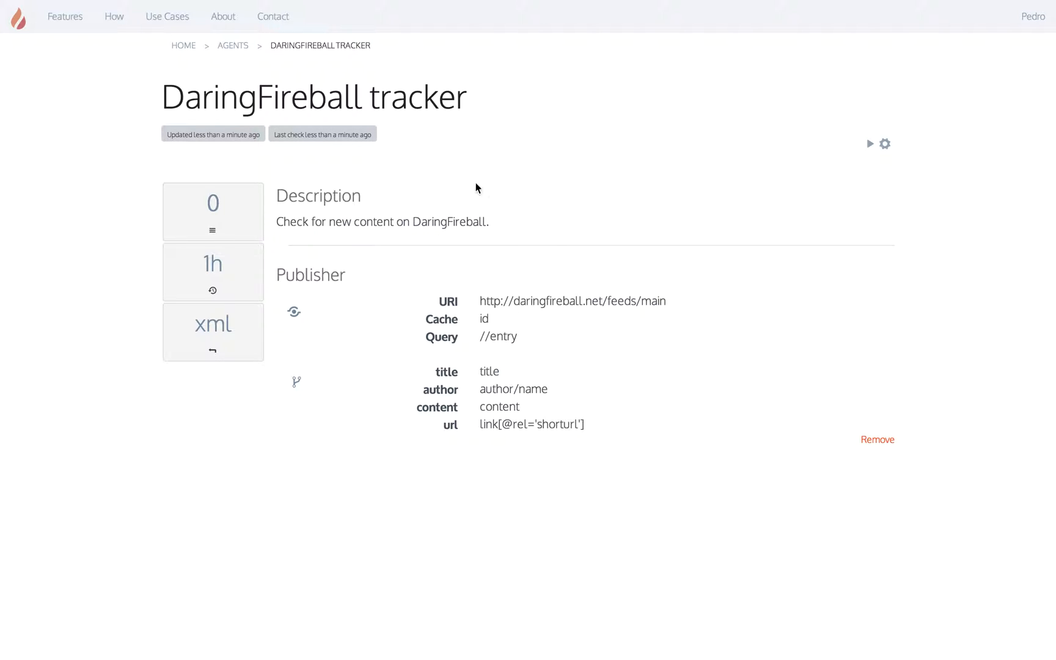
click(884, 145)
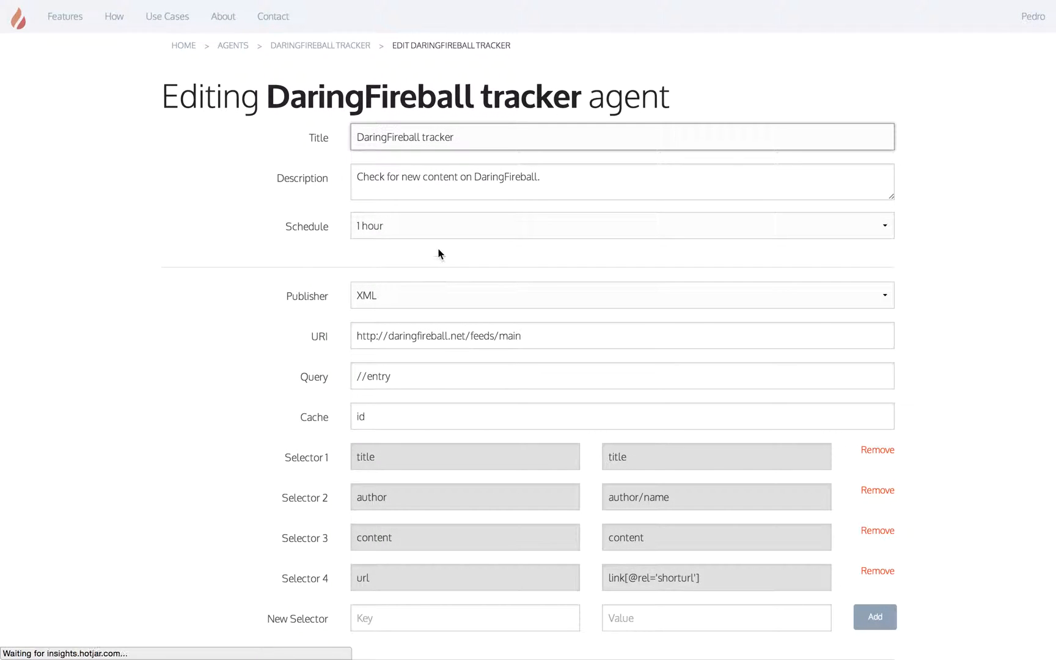
Step: Set the DaringFireball tracker's schedule to 5 minutes and save the agent
click(431, 229)
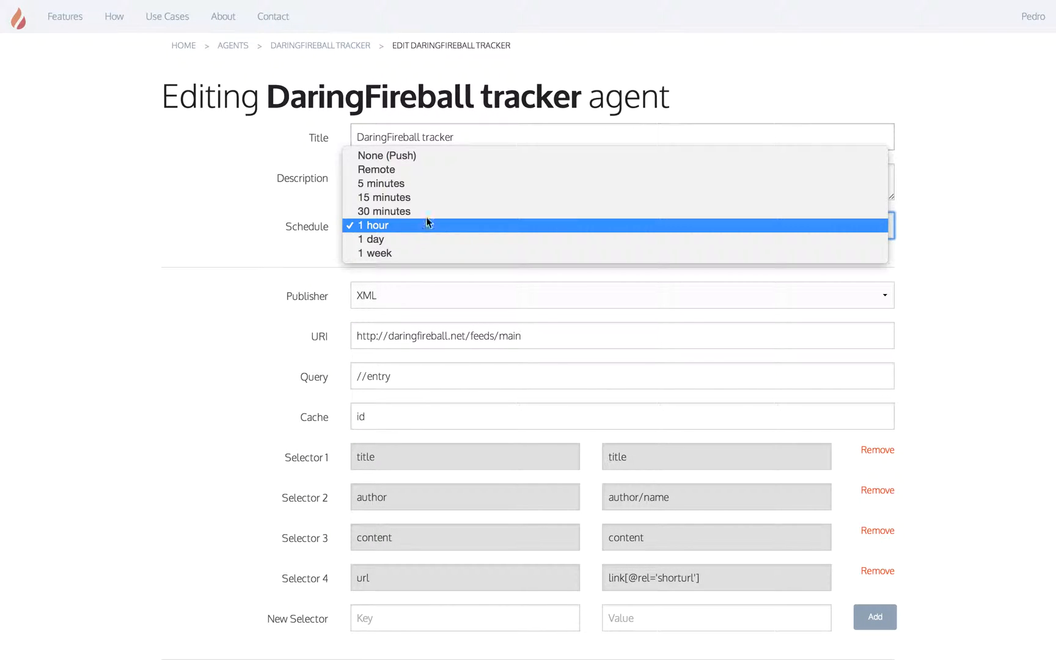
click(411, 185)
scroll(875, 617, down, 2)
click(868, 599)
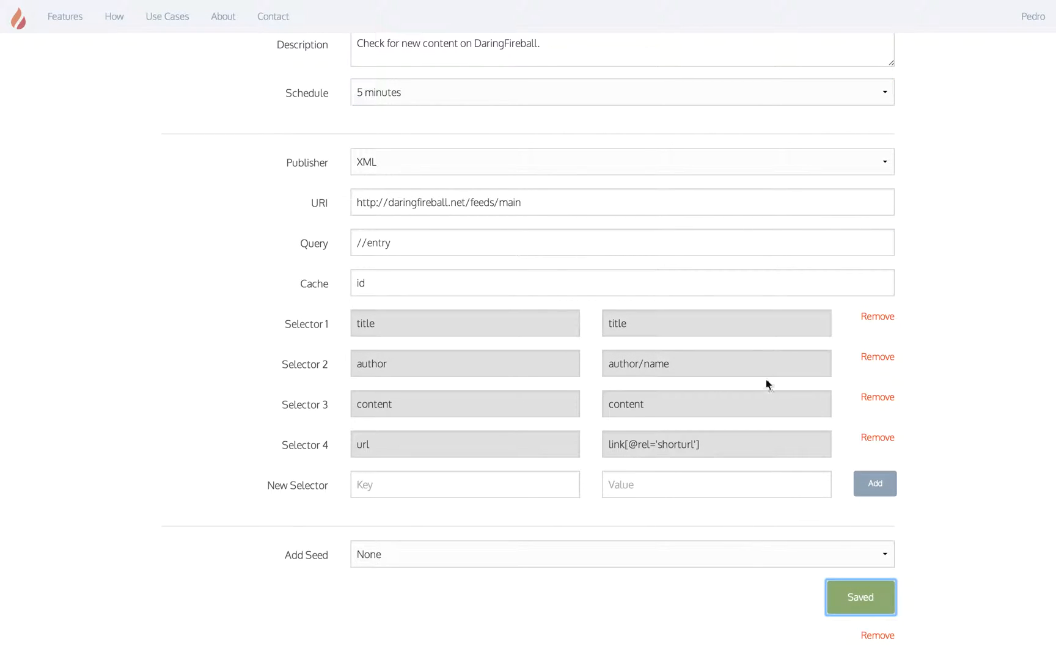